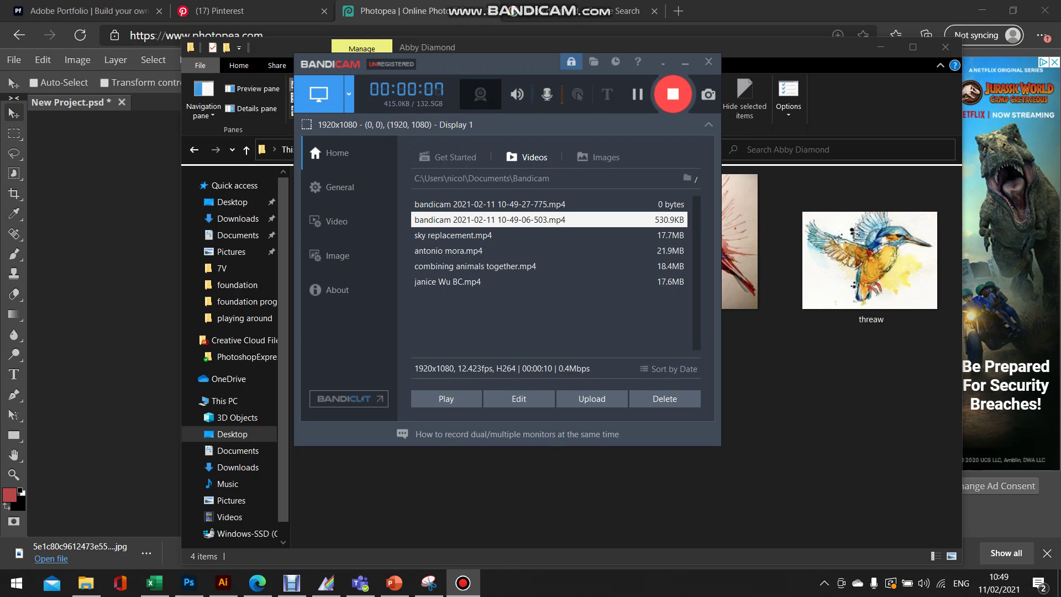
Place the liukgj peacock image from the Abby Diamond artist reference folder into the blank project.
{"action": "key", "text": "alt+Tab"}
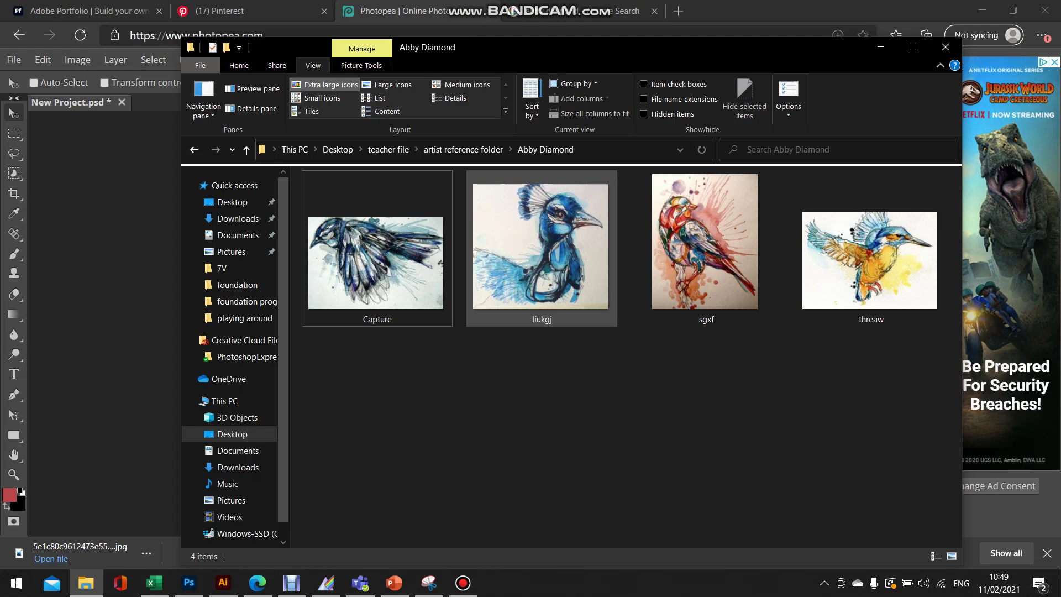
{"action": "left_click", "coordinate": [127, 210]}
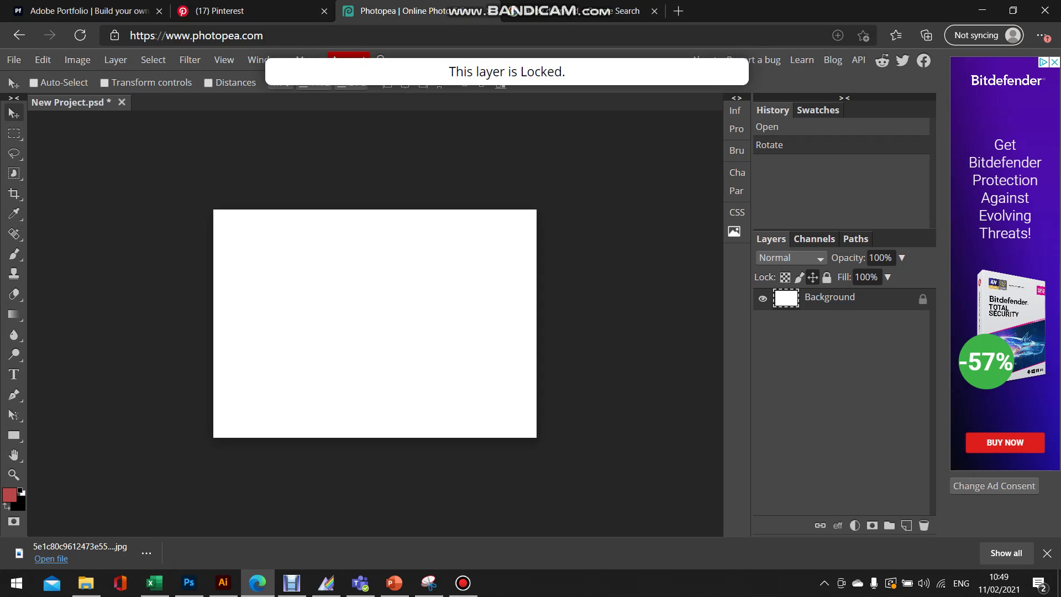
{"action": "left_click", "coordinate": [14, 60]}
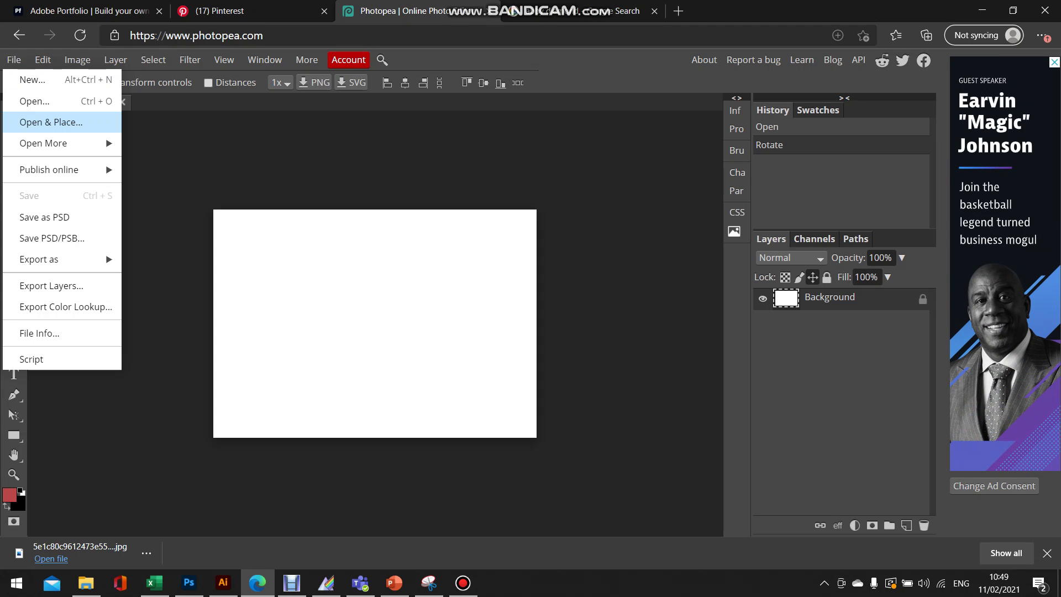
{"action": "left_click", "coordinate": [51, 122]}
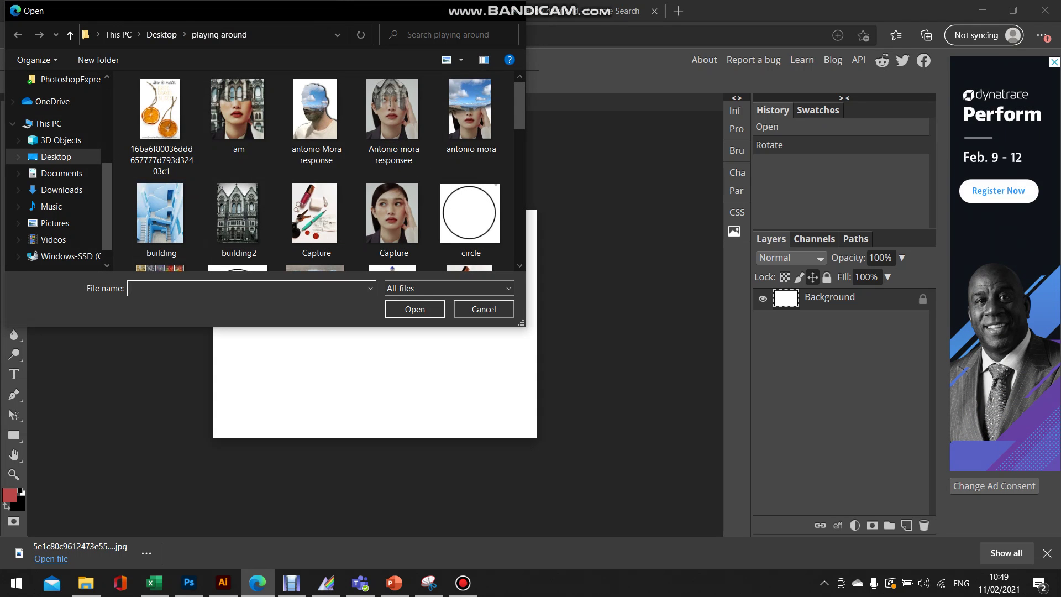
{"action": "left_click", "coordinate": [161, 35]}
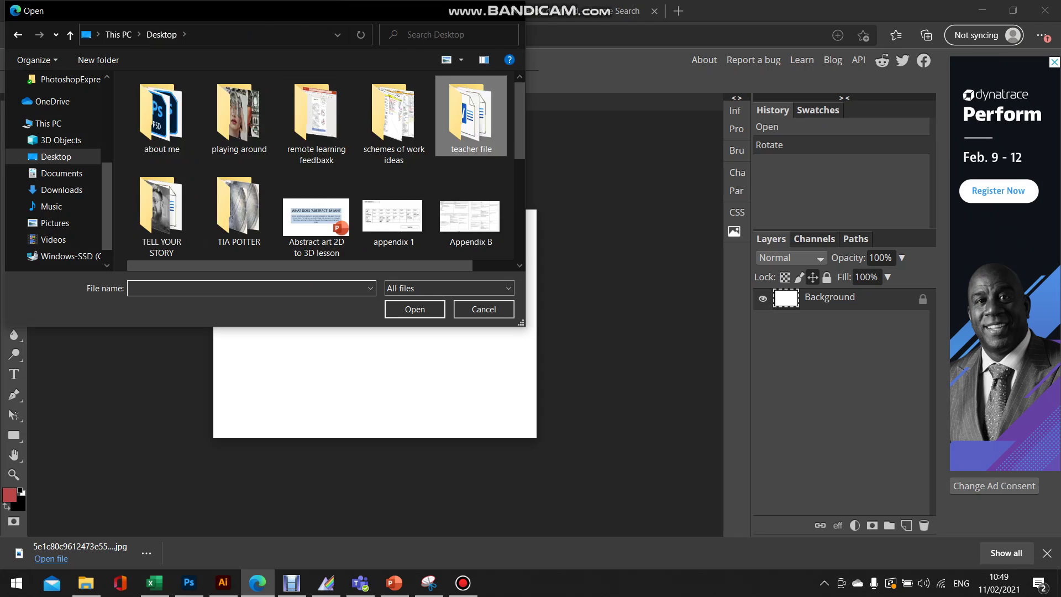
{"action": "double_click", "coordinate": [471, 116]}
{"action": "double_click", "coordinate": [177, 111]}
{"action": "double_click", "coordinate": [177, 99]}
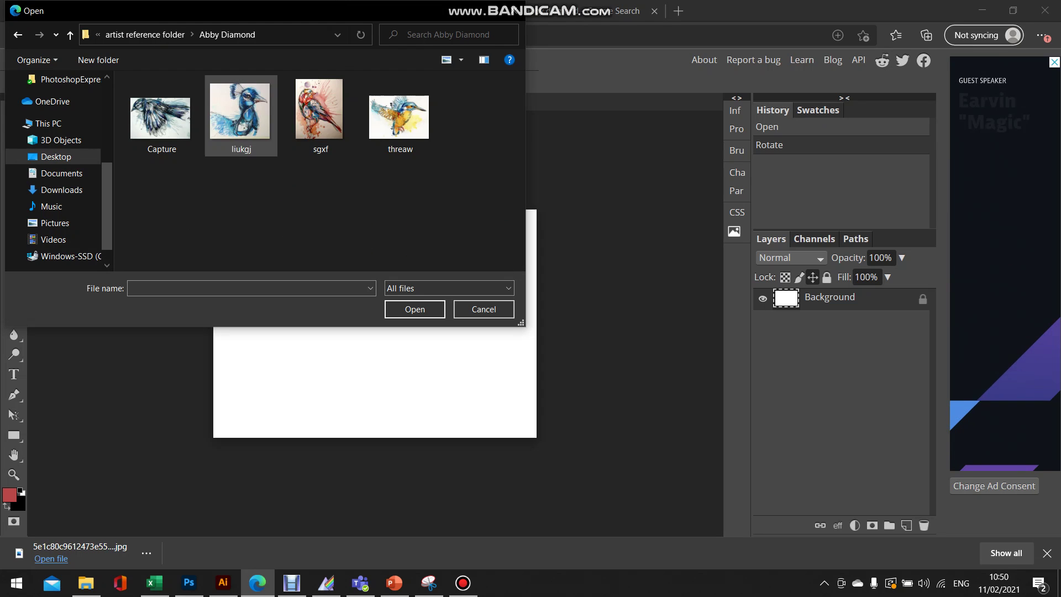
{"action": "double_click", "coordinate": [241, 116]}
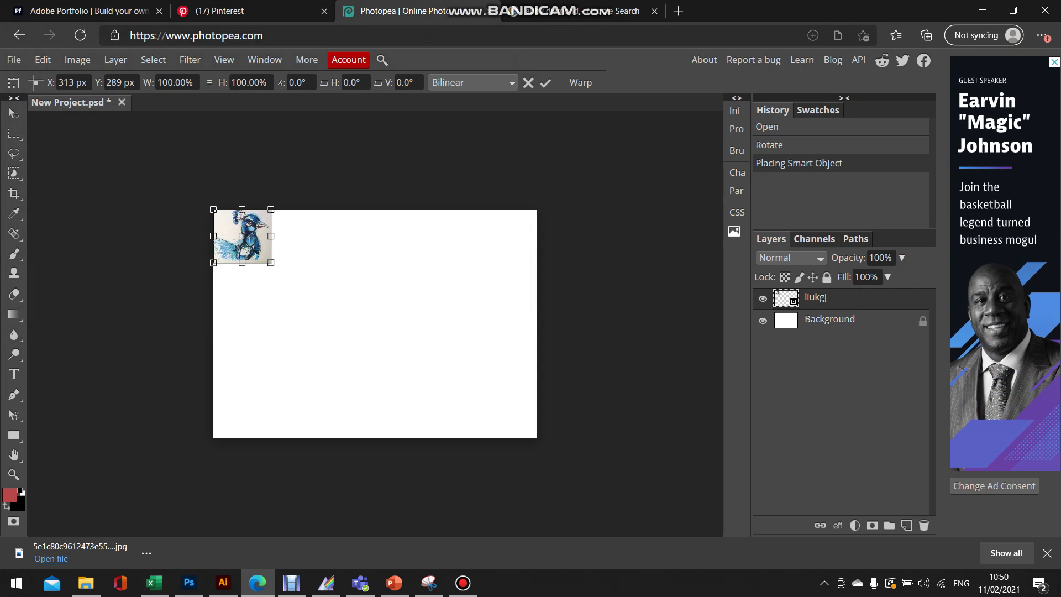
Enlarge the placed peacock picture and position it in the upper middle of the canvas.
{"action": "left_click_drag", "start_coordinate": [243, 237], "coordinate": [440, 399]}
{"action": "left_click_drag", "start_coordinate": [389, 352], "coordinate": [381, 270]}
{"action": "key", "text": "Return"}
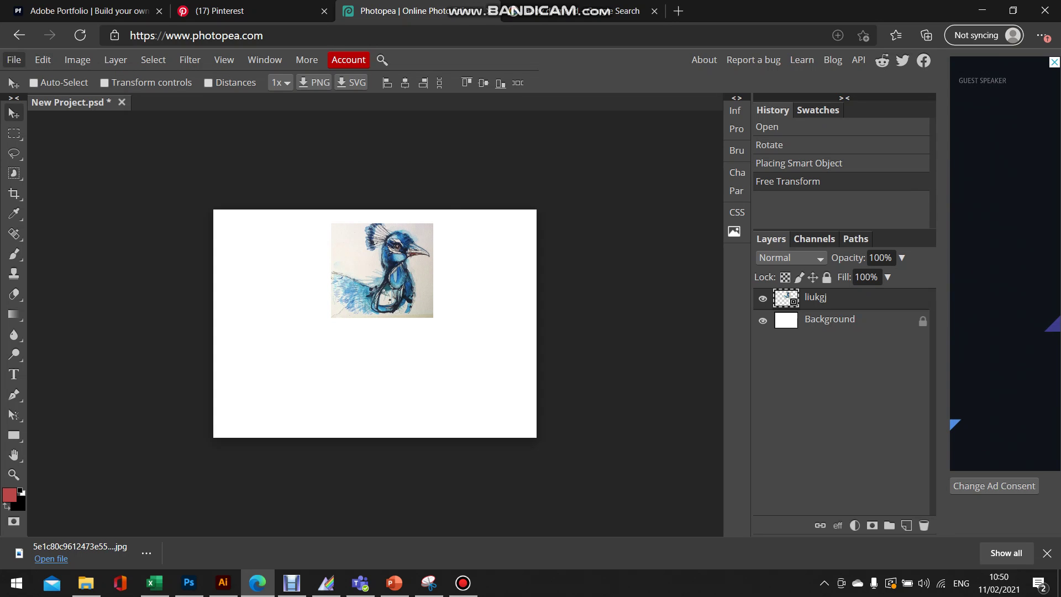
Place the Capture bird image, scaled to about 233%, directly below the peacock picture.
{"action": "left_click", "coordinate": [14, 60]}
{"action": "left_click", "coordinate": [51, 122]}
{"action": "double_click", "coordinate": [160, 113]}
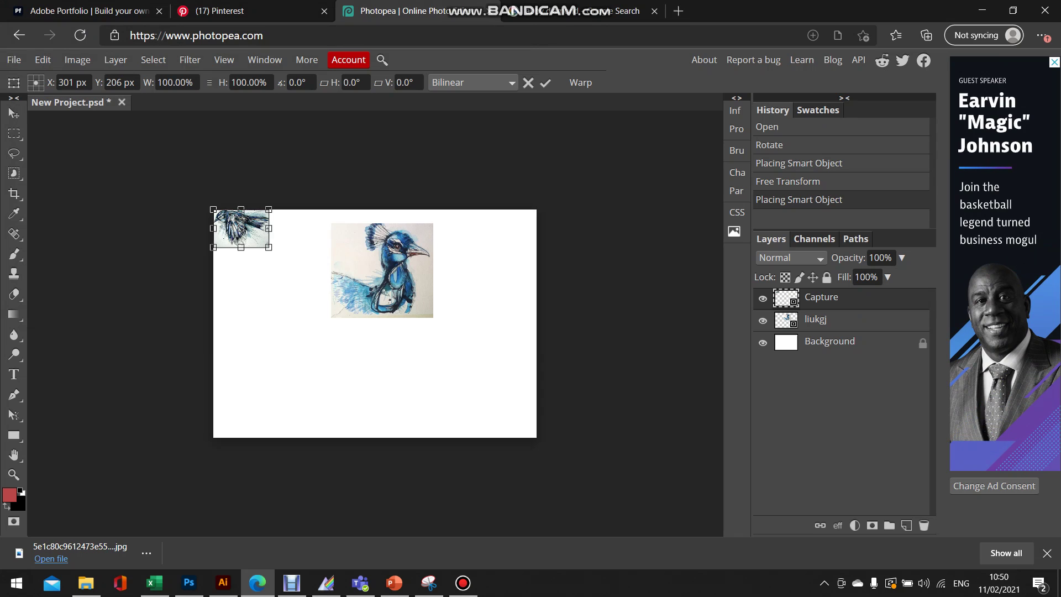
{"action": "left_click_drag", "start_coordinate": [269, 229], "coordinate": [425, 363]}
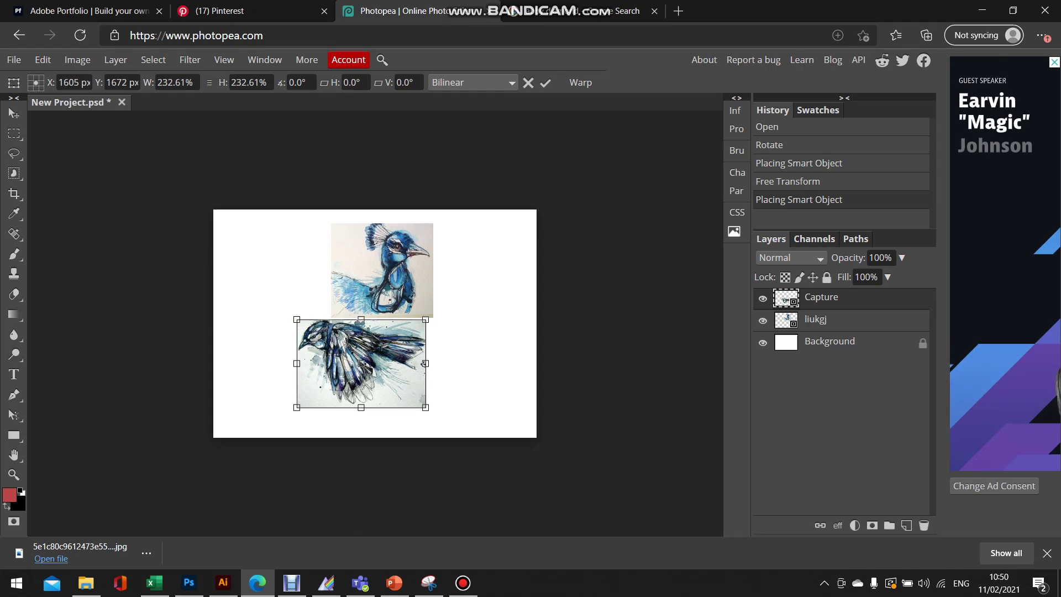
{"action": "key", "text": "Return"}
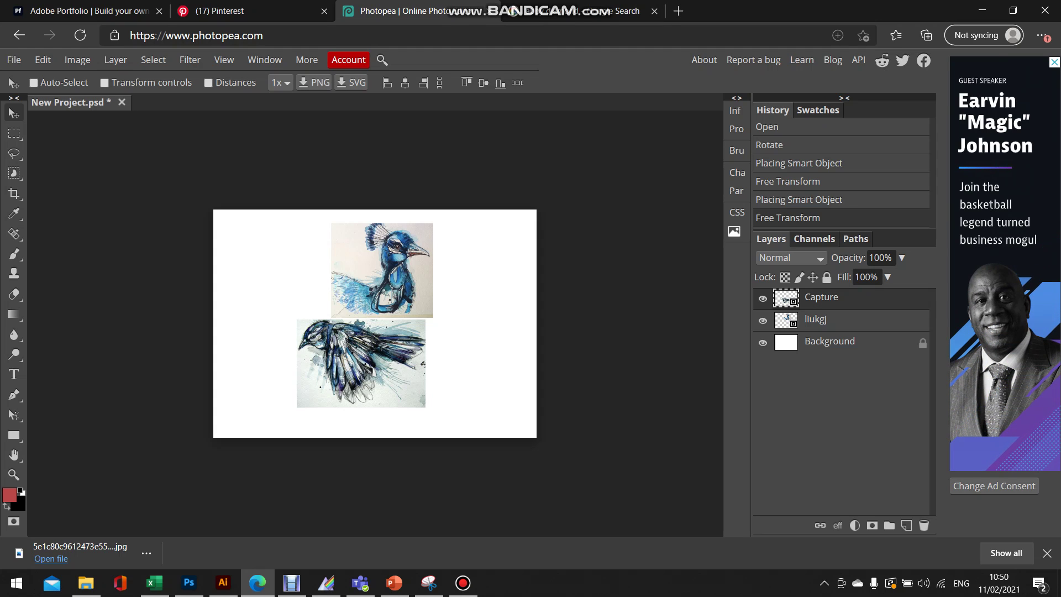
Unlock the Background layer and add a new empty layer directly above it.
{"action": "left_click", "coordinate": [922, 342]}
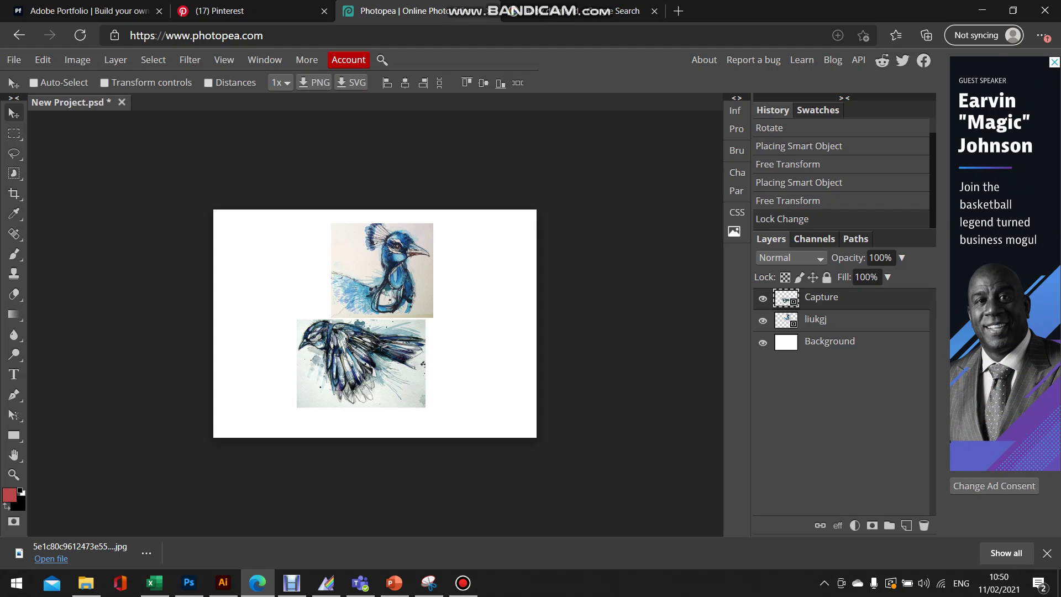
{"action": "left_click", "coordinate": [829, 341]}
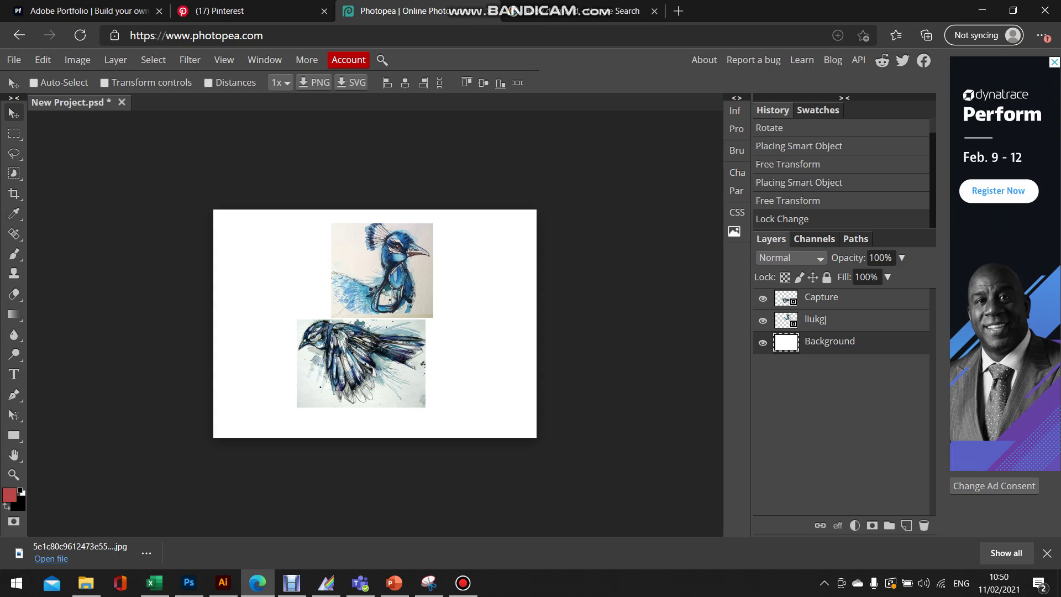
{"action": "left_click", "coordinate": [906, 525]}
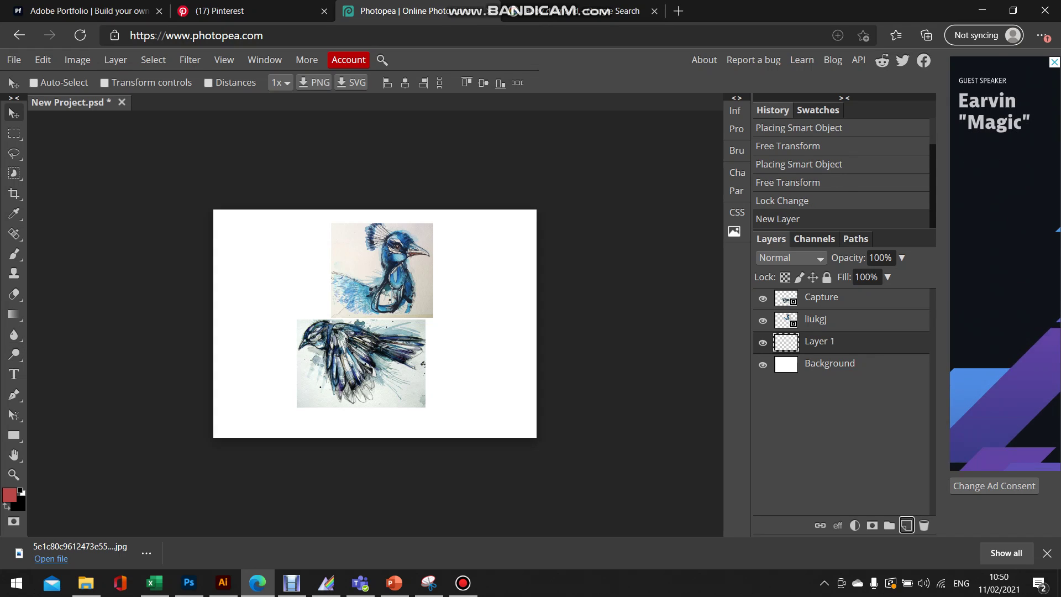
Choose the Soft Mechanical 24 pixels brush for the Brush tool and enlarge it to 834 px.
{"action": "key", "text": "b"}
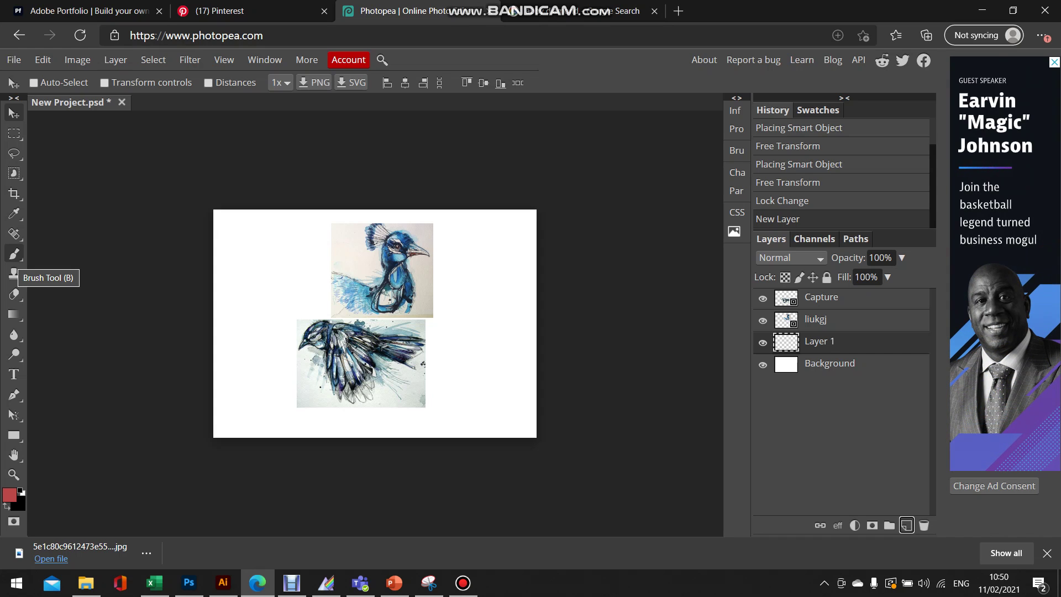
{"action": "left_click", "coordinate": [14, 255]}
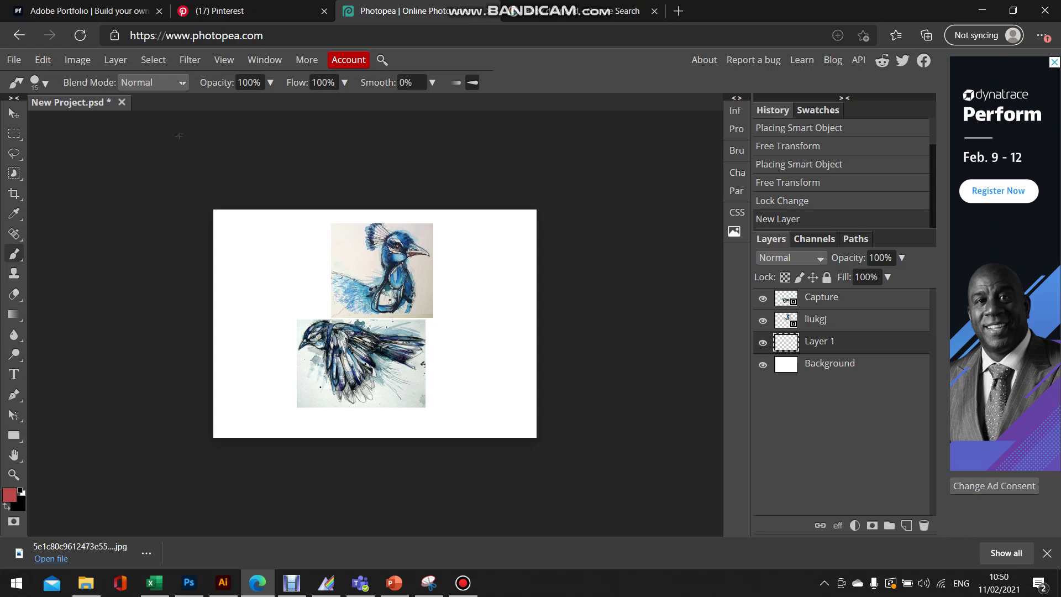
{"action": "left_click", "coordinate": [44, 83]}
{"action": "left_click_drag", "start_coordinate": [86, 120], "coordinate": [102, 121]}
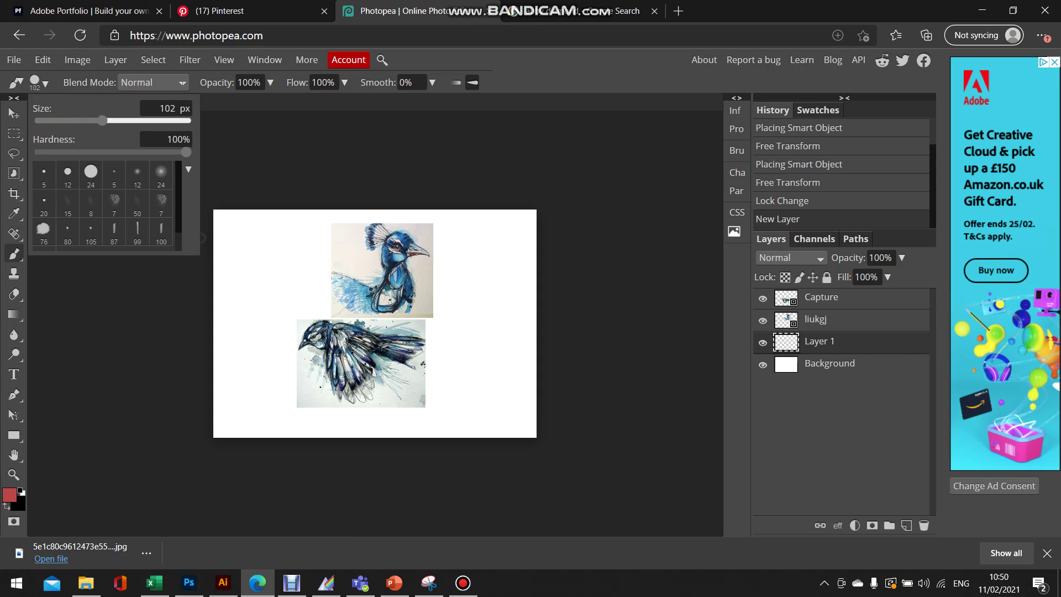
{"action": "left_click_drag", "start_coordinate": [102, 121], "coordinate": [104, 120]}
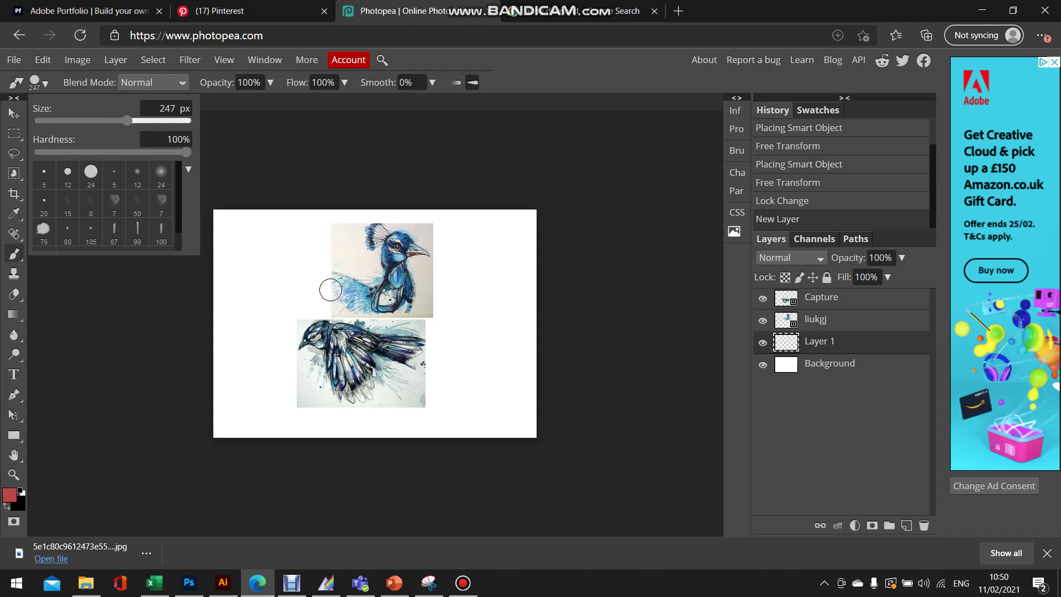
{"action": "key", "text": "bracketleft"}
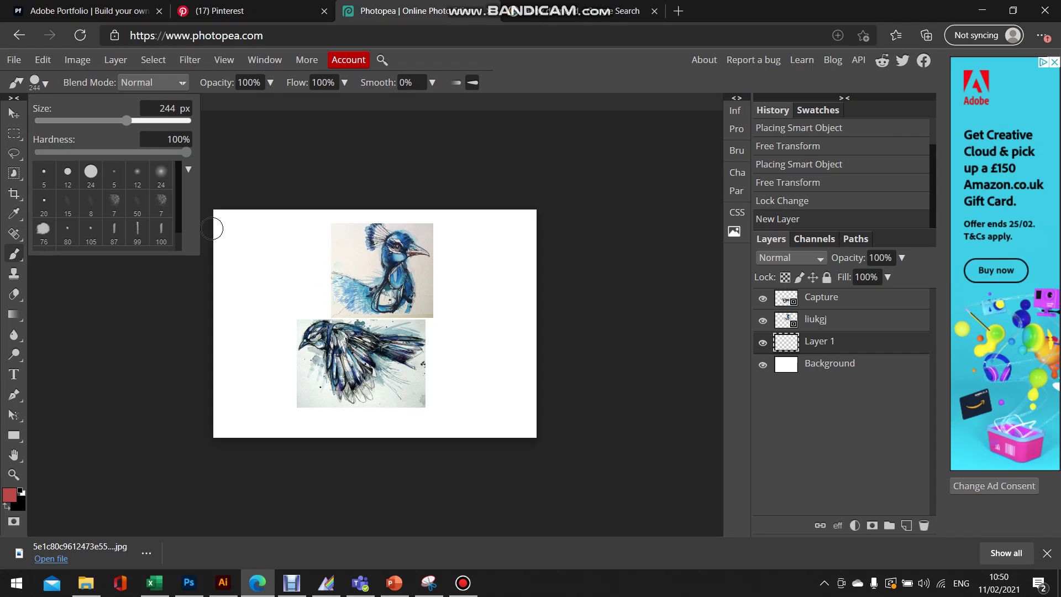
{"action": "key", "text": "bracketleft"}
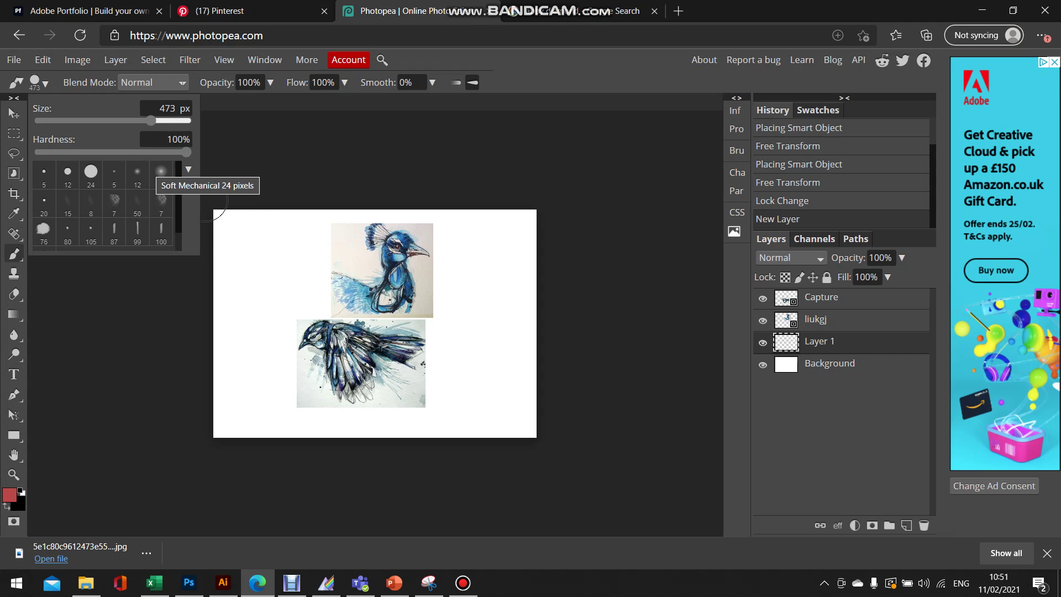
{"action": "left_click", "coordinate": [160, 173]}
{"action": "key", "text": "bracketright"}
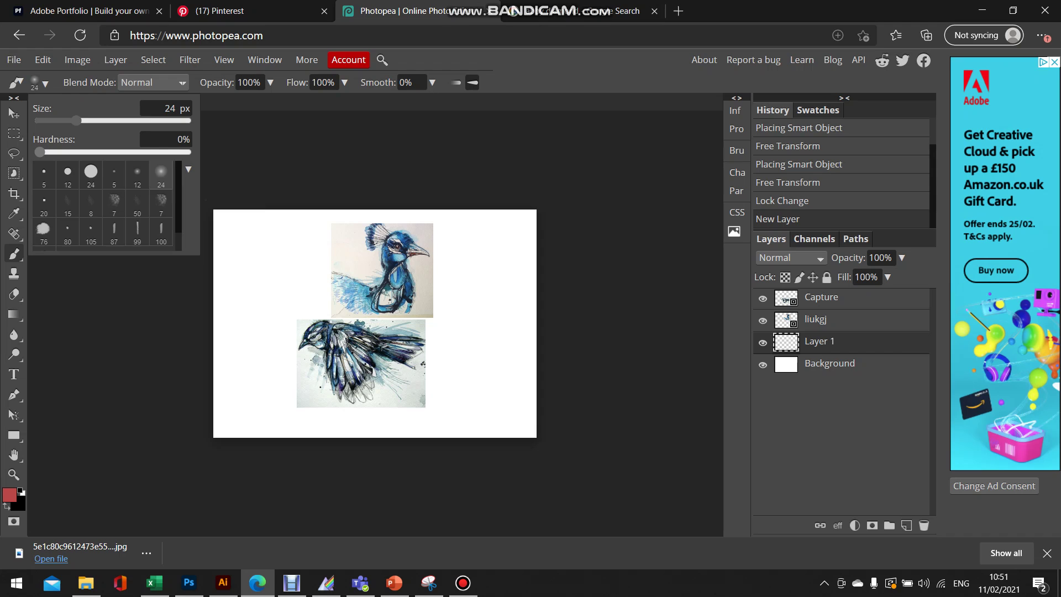
{"action": "key", "text": "bracketright"}
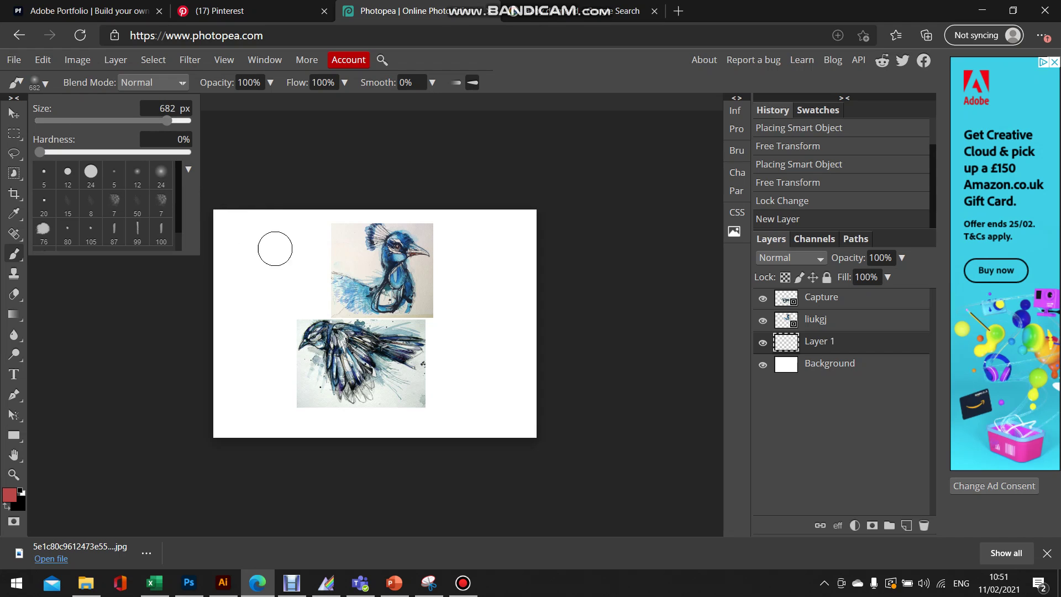
{"action": "key", "text": "bracketright"}
{"action": "key", "text": "bracketright"}
{"action": "key", "text": "bracketright"}
Sample blue tones from the peacock picture for the foreground colour, ending with 62b6d0 from its neck.
{"action": "left_click", "coordinate": [9, 495]}
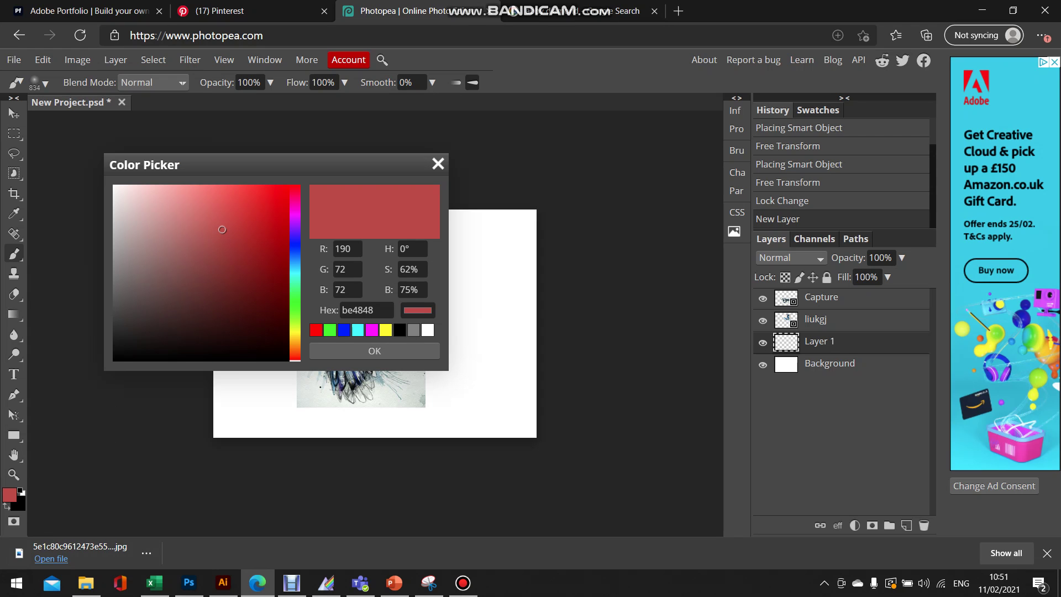
{"action": "left_click_drag", "start_coordinate": [277, 164], "coordinate": [703, 262]}
{"action": "left_click", "coordinate": [376, 292]}
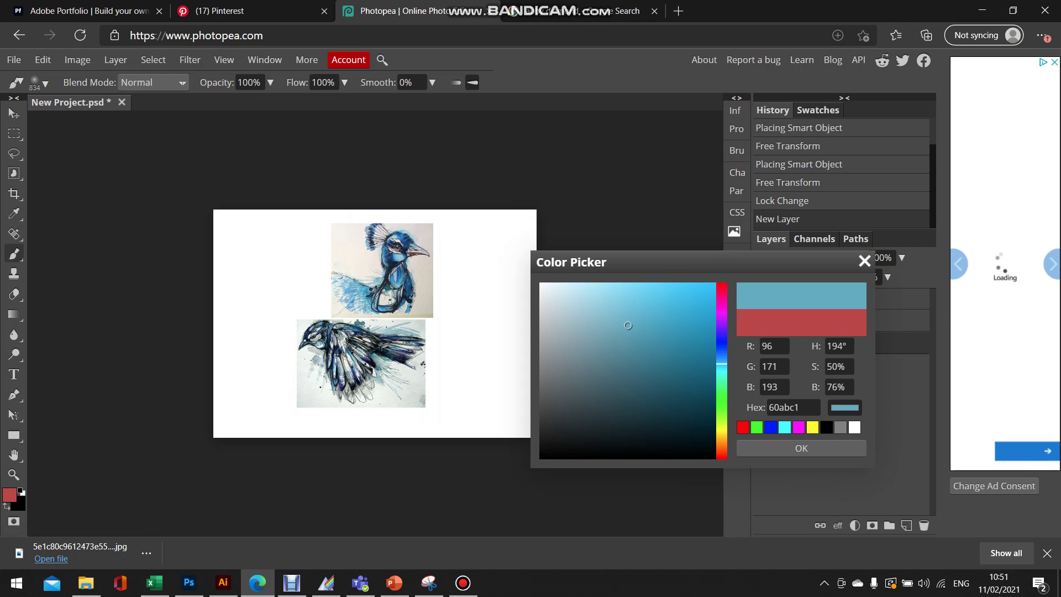
{"action": "left_click", "coordinate": [396, 256]}
{"action": "left_click", "coordinate": [368, 289]}
{"action": "left_click", "coordinate": [366, 289]}
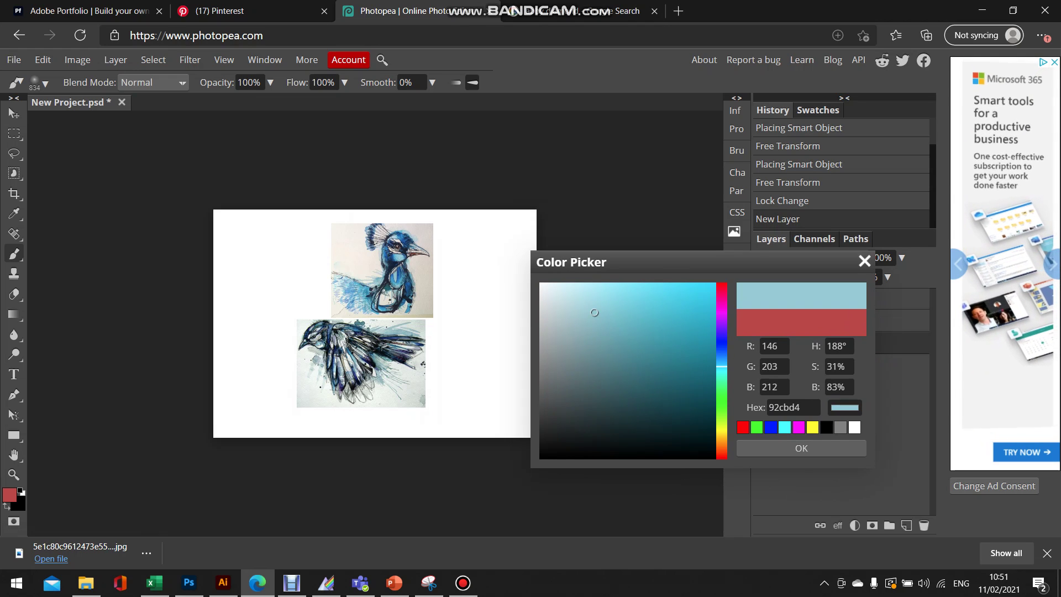
{"action": "left_click", "coordinate": [399, 272]}
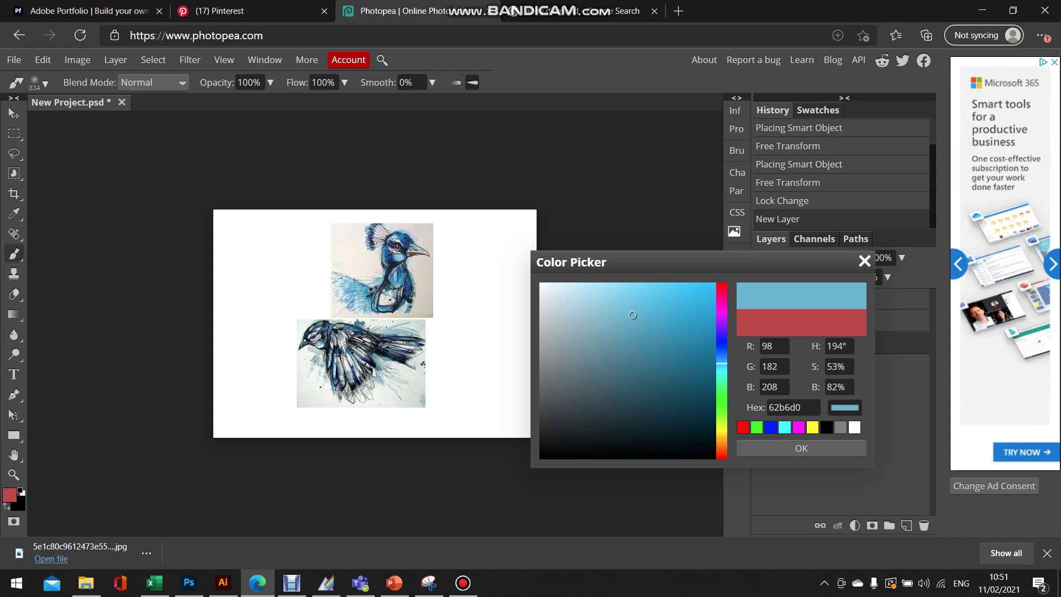
Adjust the foreground colour's hue and shade to the stronger blue 2c90c9 and apply it.
{"action": "left_click", "coordinate": [722, 353]}
{"action": "left_click", "coordinate": [702, 343]}
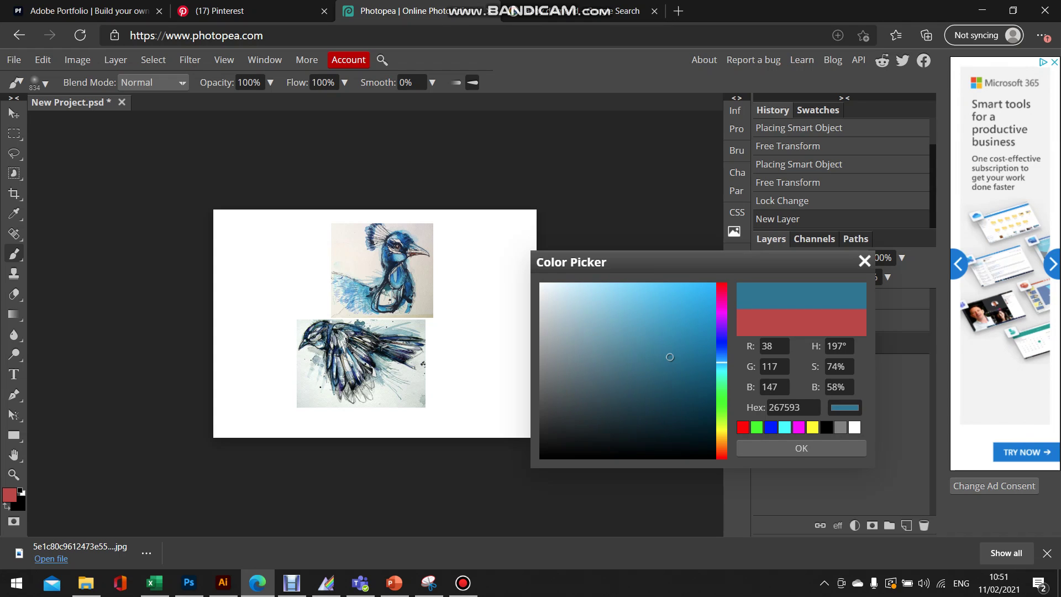
{"action": "left_click_drag", "start_coordinate": [685, 380], "coordinate": [611, 318]}
{"action": "left_click", "coordinate": [722, 365]}
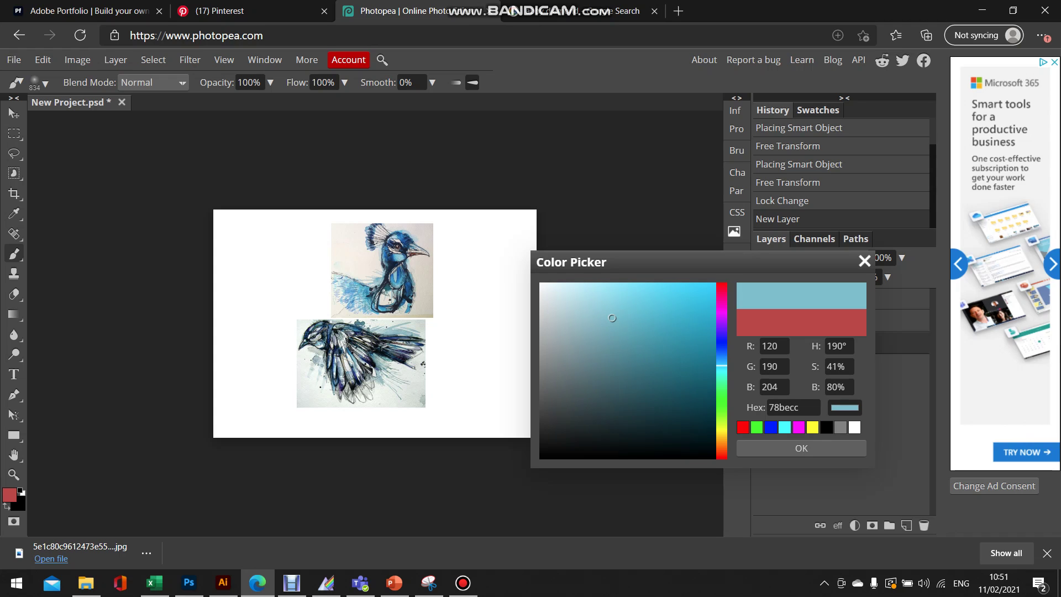
{"action": "left_click", "coordinate": [722, 360]}
{"action": "left_click", "coordinate": [677, 319]}
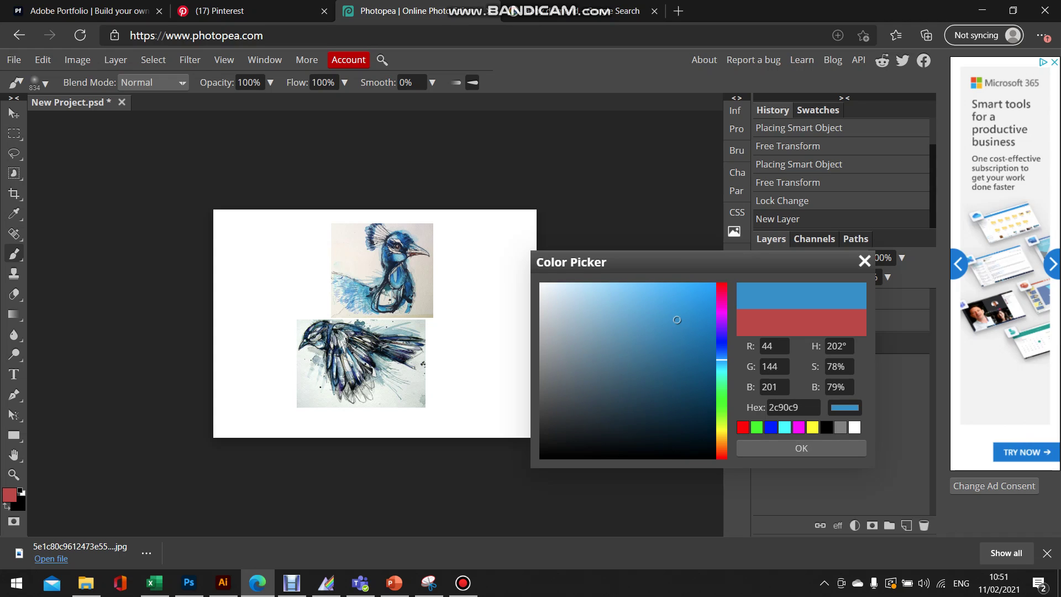
{"action": "left_click", "coordinate": [801, 449]}
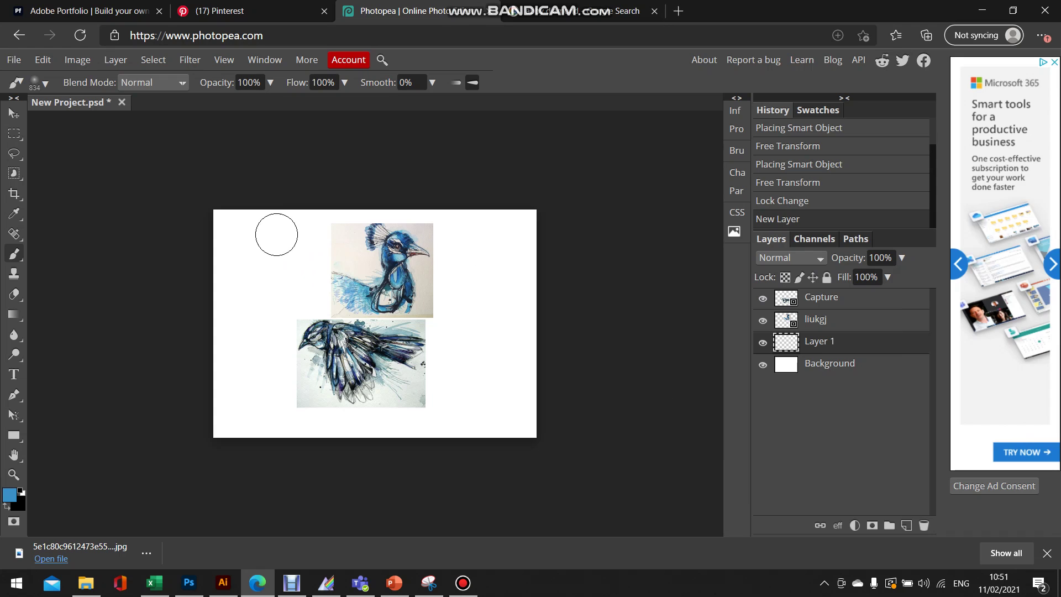
Paint broad soft blue strokes on Layer 1 down the canvas's left side, into its upper-left corner and along the bottom.
{"action": "mouse_move", "coordinate": [277, 234]}
{"action": "left_mouse_down"}
{"action": "mouse_move", "coordinate": [256, 265]}
{"action": "mouse_move", "coordinate": [302, 339]}
{"action": "mouse_move", "coordinate": [262, 331]}
{"action": "mouse_move", "coordinate": [287, 399]}
{"action": "mouse_move", "coordinate": [272, 432]}
{"action": "mouse_move", "coordinate": [280, 394]}
{"action": "mouse_move", "coordinate": [340, 430]}
{"action": "mouse_move", "coordinate": [381, 422]}
{"action": "mouse_move", "coordinate": [407, 450]}
{"action": "left_mouse_up"}
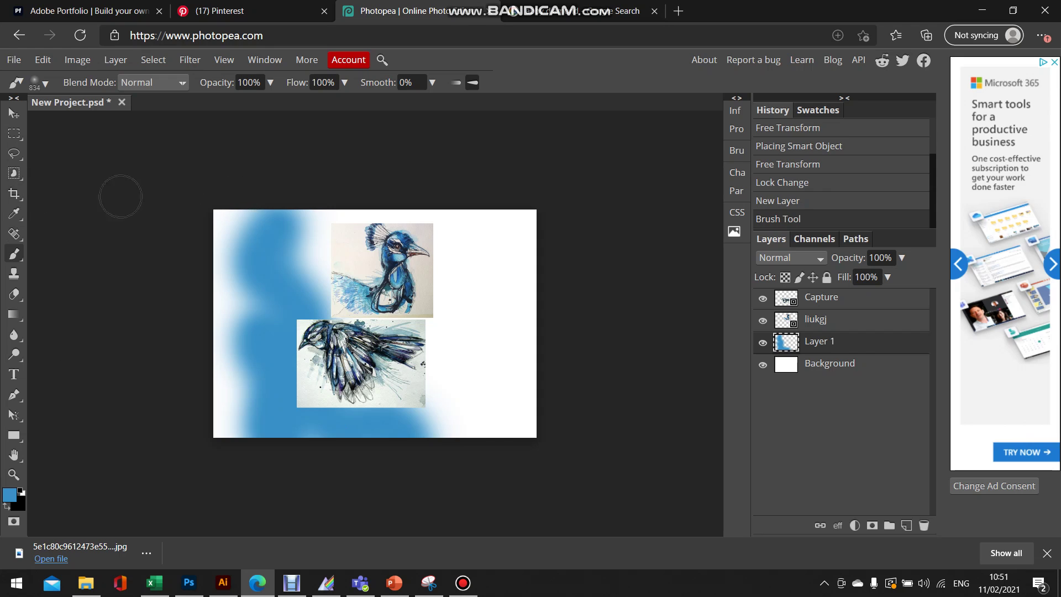
{"action": "mouse_move", "coordinate": [271, 243]}
{"action": "left_mouse_down"}
{"action": "mouse_move", "coordinate": [218, 185]}
{"action": "mouse_move", "coordinate": [237, 183]}
{"action": "left_mouse_up"}
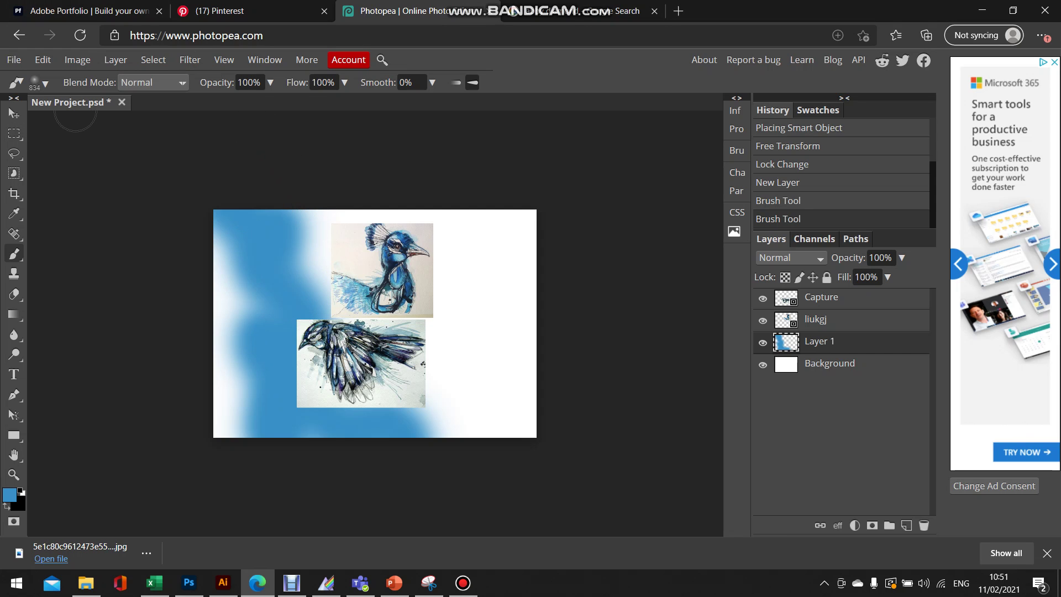
Start the Liquify filter on Layer 1 and set its brush size to 477 and density to 42.
{"action": "left_click", "coordinate": [190, 60]}
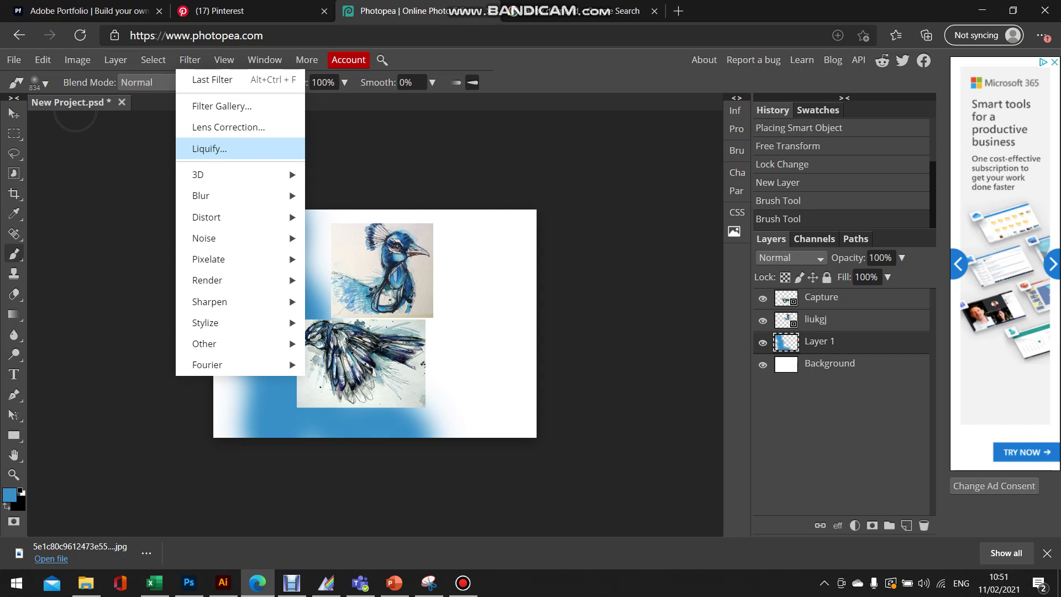
{"action": "left_click", "coordinate": [209, 149]}
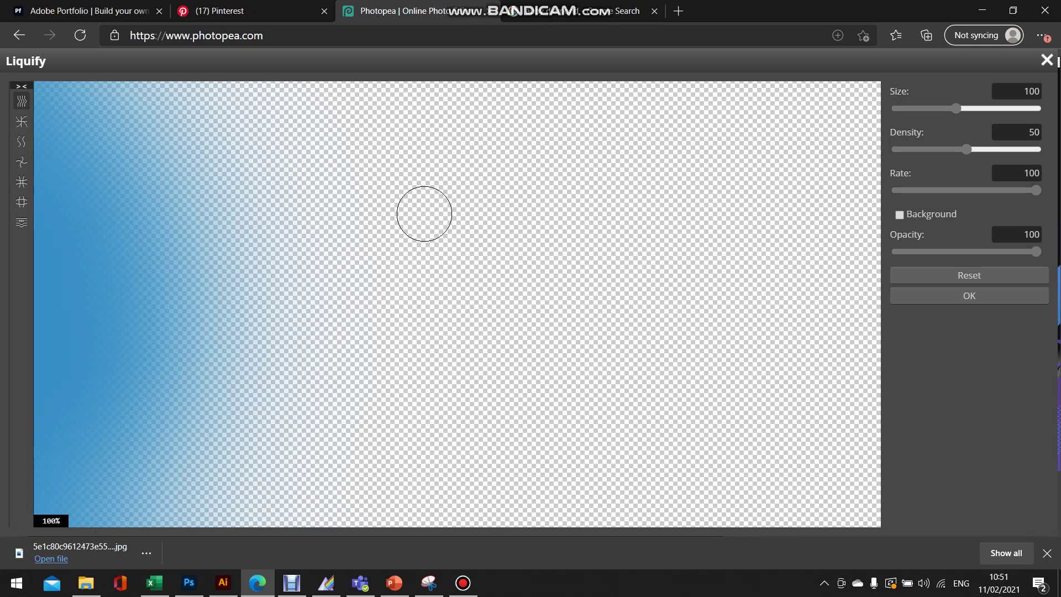
{"action": "scroll", "coordinate": [296, 271], "scroll_direction": "down", "scroll_amount": 3}
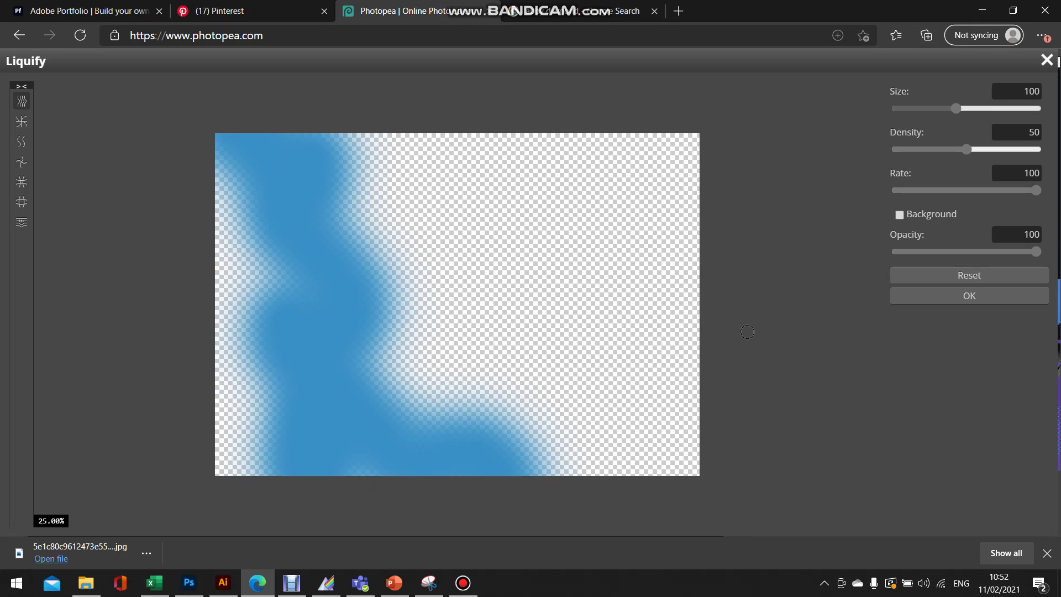
{"action": "key", "text": "bracketright"}
{"action": "key", "text": "bracketright"}
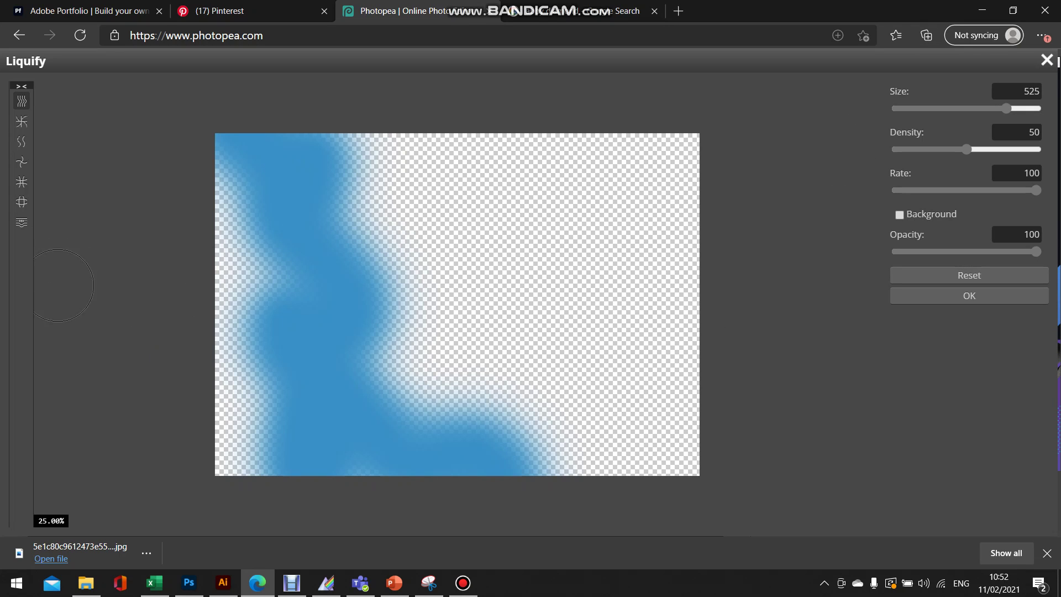
{"action": "key", "text": "bracketleft"}
{"action": "key", "text": "bracketleft"}
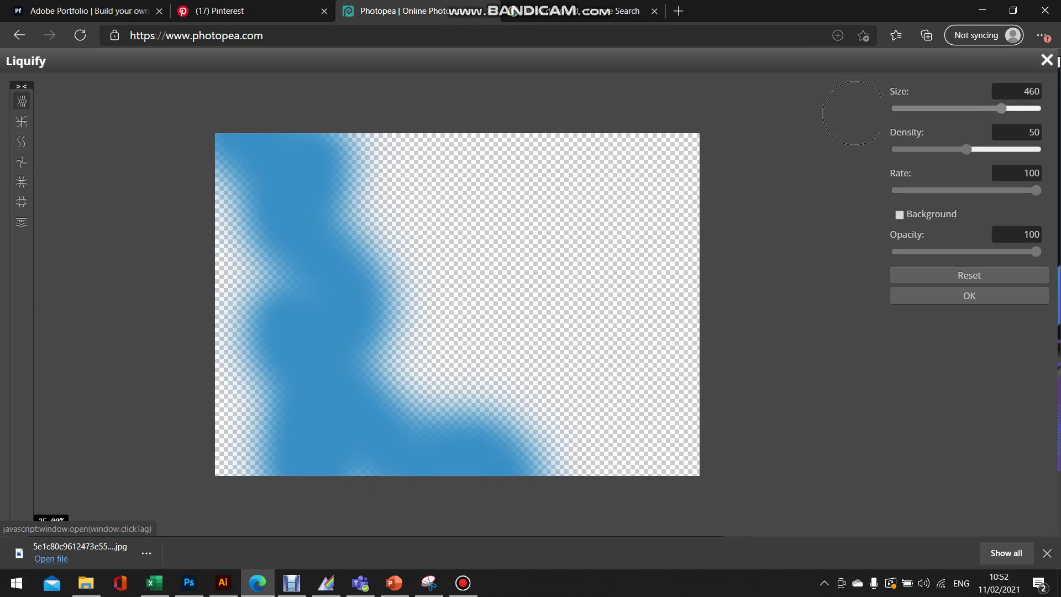
{"action": "left_click_drag", "start_coordinate": [1001, 108], "coordinate": [1002, 108]}
{"action": "left_click_drag", "start_coordinate": [966, 149], "coordinate": [955, 149]}
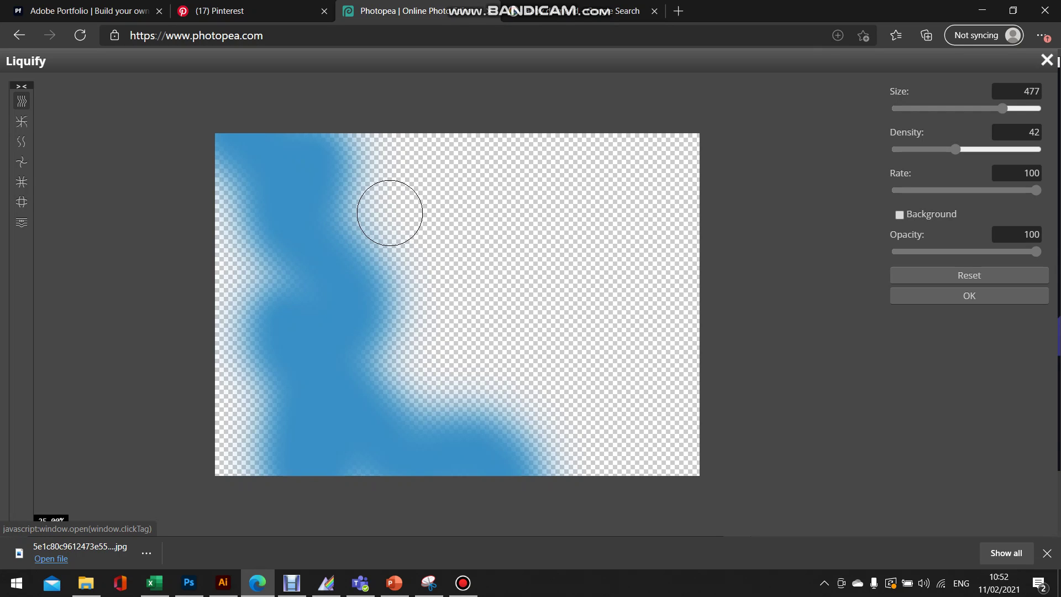
Warp the edges of Layer 1's blue paint into curling, watercolour-like swirls on both sides and apply the Liquify filter.
{"action": "mouse_move", "coordinate": [390, 212]}
{"action": "left_mouse_down"}
{"action": "mouse_move", "coordinate": [381, 303]}
{"action": "mouse_move", "coordinate": [343, 327]}
{"action": "mouse_move", "coordinate": [300, 289]}
{"action": "mouse_move", "coordinate": [407, 302]}
{"action": "mouse_move", "coordinate": [405, 235]}
{"action": "mouse_move", "coordinate": [381, 178]}
{"action": "left_mouse_up"}
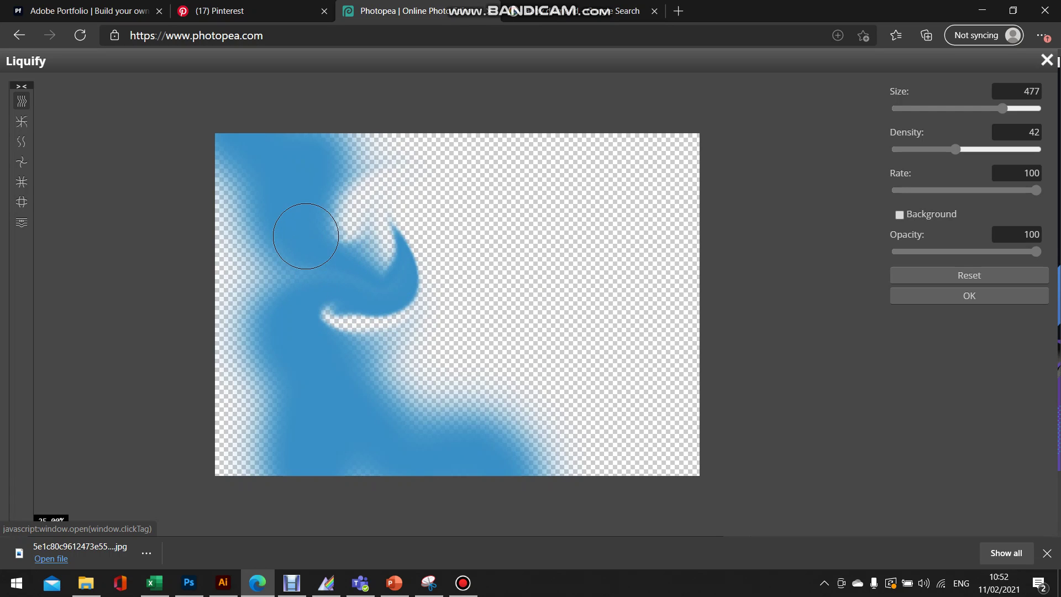
{"action": "mouse_move", "coordinate": [305, 236]}
{"action": "left_mouse_down"}
{"action": "mouse_move", "coordinate": [329, 247]}
{"action": "mouse_move", "coordinate": [373, 239]}
{"action": "mouse_move", "coordinate": [420, 166]}
{"action": "mouse_move", "coordinate": [457, 225]}
{"action": "left_mouse_up"}
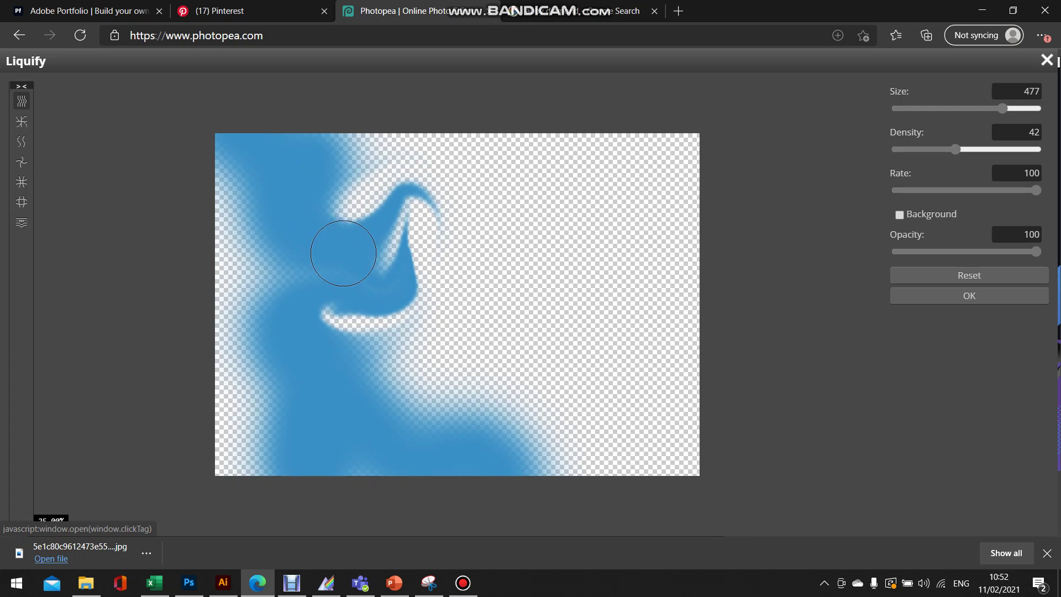
{"action": "mouse_move", "coordinate": [277, 177]}
{"action": "left_mouse_down"}
{"action": "mouse_move", "coordinate": [221, 218]}
{"action": "mouse_move", "coordinate": [183, 270]}
{"action": "mouse_move", "coordinate": [232, 304]}
{"action": "mouse_move", "coordinate": [246, 342]}
{"action": "mouse_move", "coordinate": [246, 389]}
{"action": "mouse_move", "coordinate": [201, 409]}
{"action": "left_mouse_up"}
{"action": "mouse_move", "coordinate": [315, 337]}
{"action": "left_mouse_down"}
{"action": "mouse_move", "coordinate": [271, 336]}
{"action": "mouse_move", "coordinate": [245, 300]}
{"action": "mouse_move", "coordinate": [251, 258]}
{"action": "mouse_move", "coordinate": [236, 243]}
{"action": "mouse_move", "coordinate": [199, 274]}
{"action": "mouse_move", "coordinate": [203, 293]}
{"action": "mouse_move", "coordinate": [229, 312]}
{"action": "mouse_move", "coordinate": [269, 296]}
{"action": "mouse_move", "coordinate": [279, 322]}
{"action": "mouse_move", "coordinate": [247, 339]}
{"action": "mouse_move", "coordinate": [231, 320]}
{"action": "mouse_move", "coordinate": [273, 341]}
{"action": "left_mouse_up"}
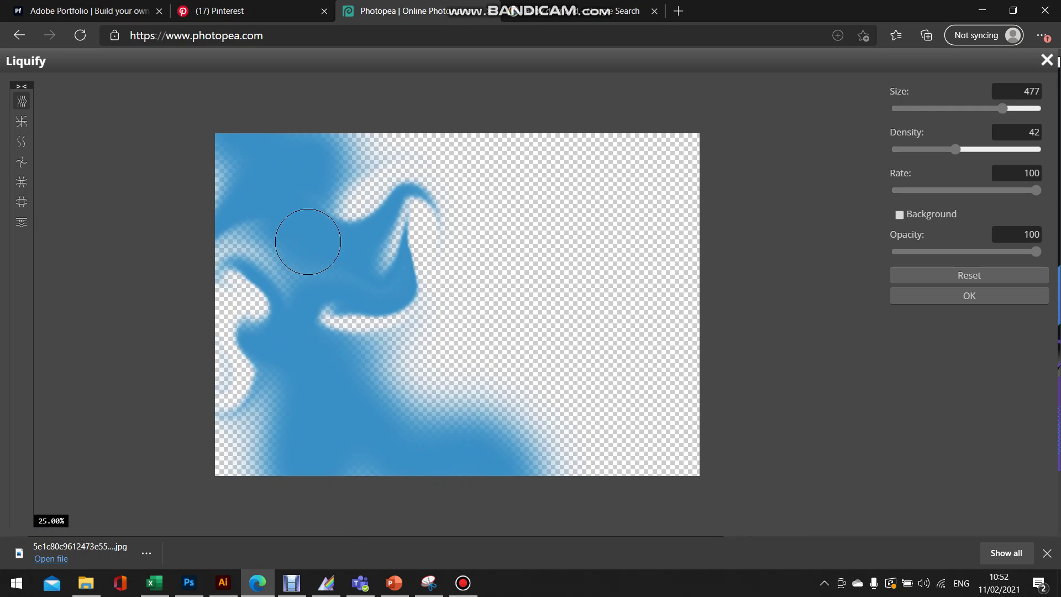
{"action": "mouse_move", "coordinate": [329, 379]}
{"action": "left_mouse_down"}
{"action": "mouse_move", "coordinate": [408, 394]}
{"action": "mouse_move", "coordinate": [440, 382]}
{"action": "mouse_move", "coordinate": [450, 346]}
{"action": "mouse_move", "coordinate": [422, 350]}
{"action": "mouse_move", "coordinate": [414, 366]}
{"action": "mouse_move", "coordinate": [369, 329]}
{"action": "mouse_move", "coordinate": [428, 290]}
{"action": "mouse_move", "coordinate": [486, 295]}
{"action": "mouse_move", "coordinate": [515, 341]}
{"action": "mouse_move", "coordinate": [495, 416]}
{"action": "mouse_move", "coordinate": [453, 443]}
{"action": "left_mouse_up"}
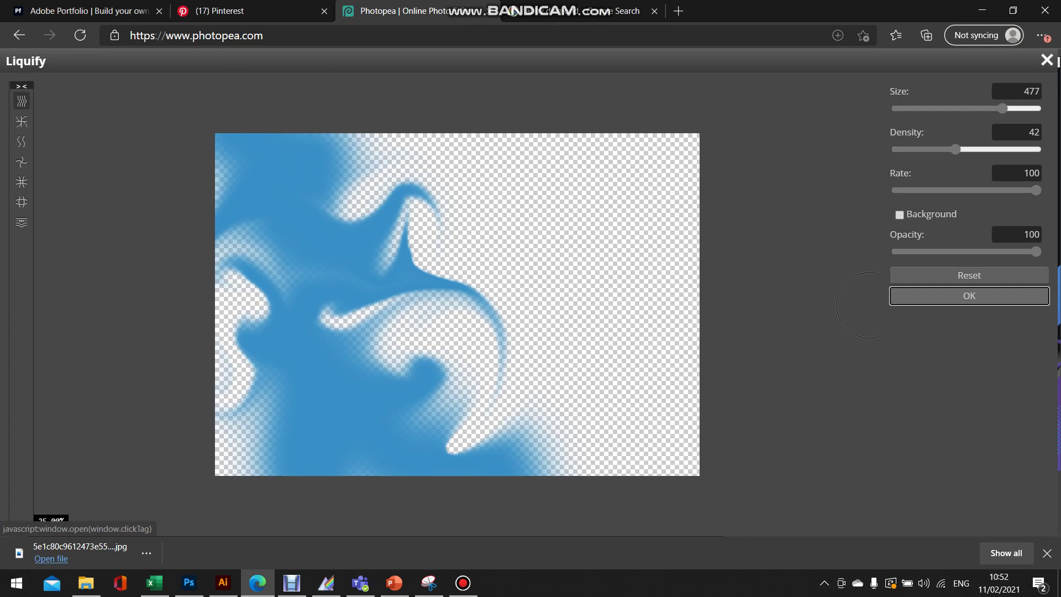
{"action": "left_click", "coordinate": [906, 297]}
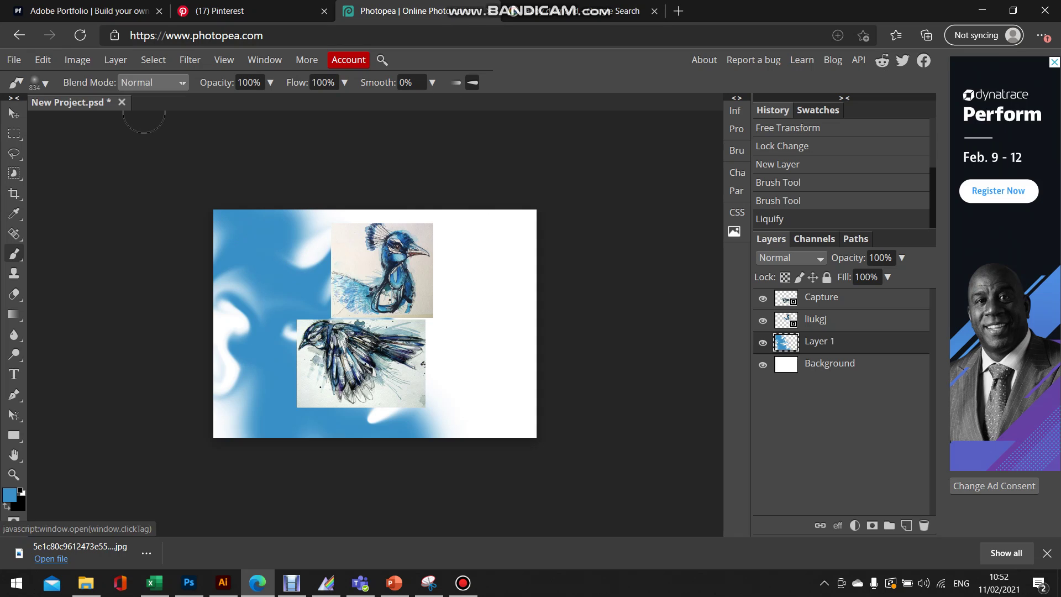
{"action": "left_click", "coordinate": [43, 60]}
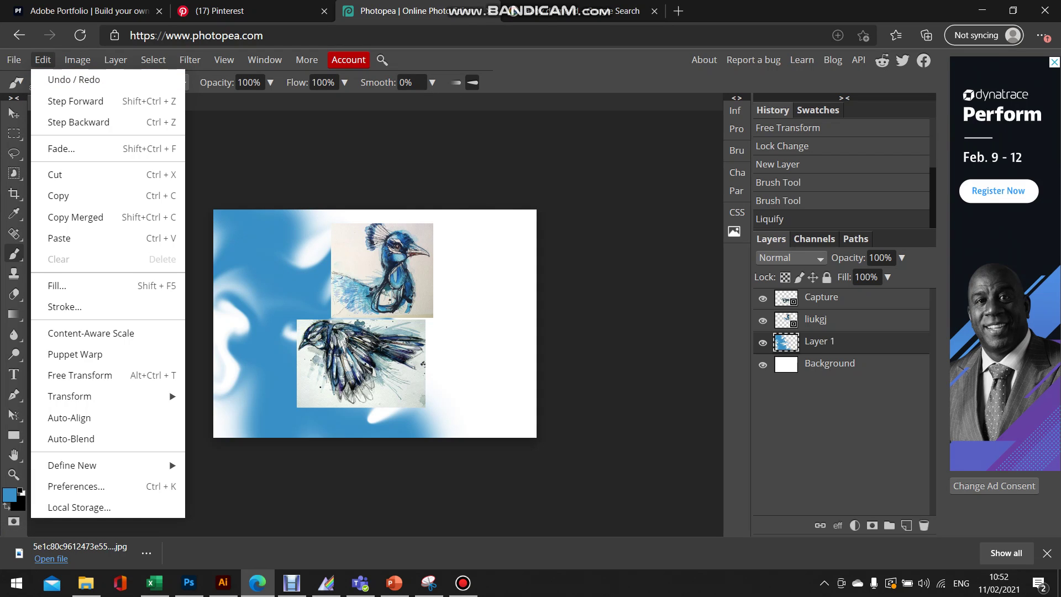
{"action": "left_click", "coordinate": [42, 60]}
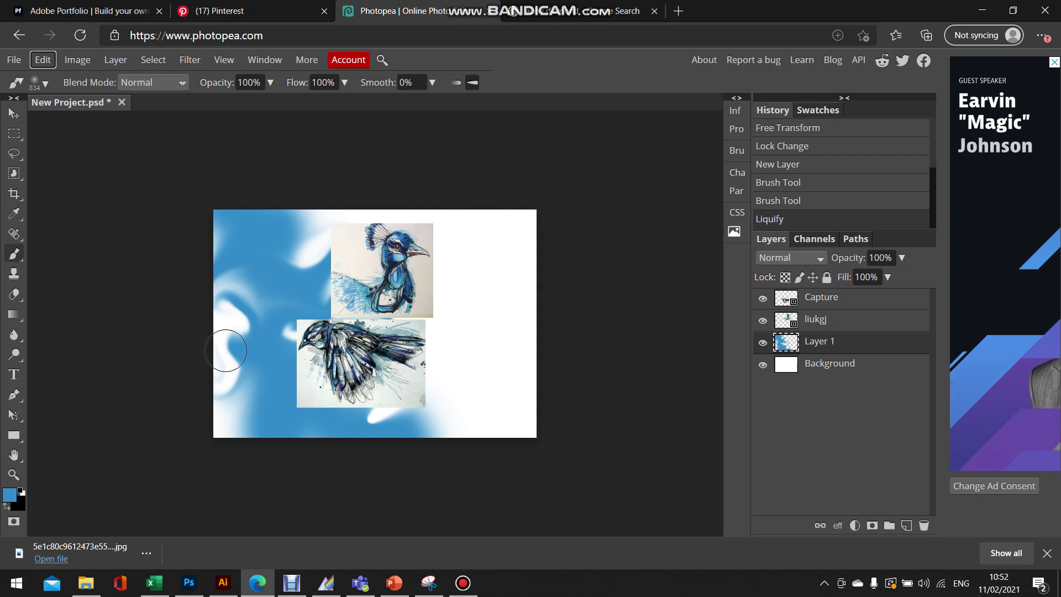
{"action": "key", "text": "v"}
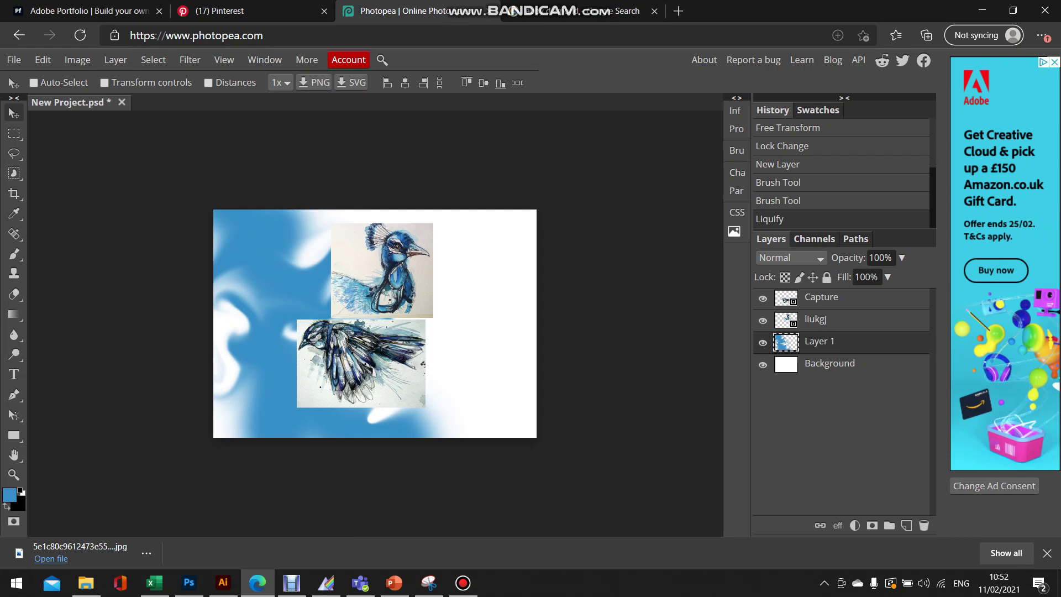
Add a new layer above Layer 1 and brush broad pale blue strokes winding down the canvas's left half, along its bottom and up its right side.
{"action": "left_click", "coordinate": [906, 525]}
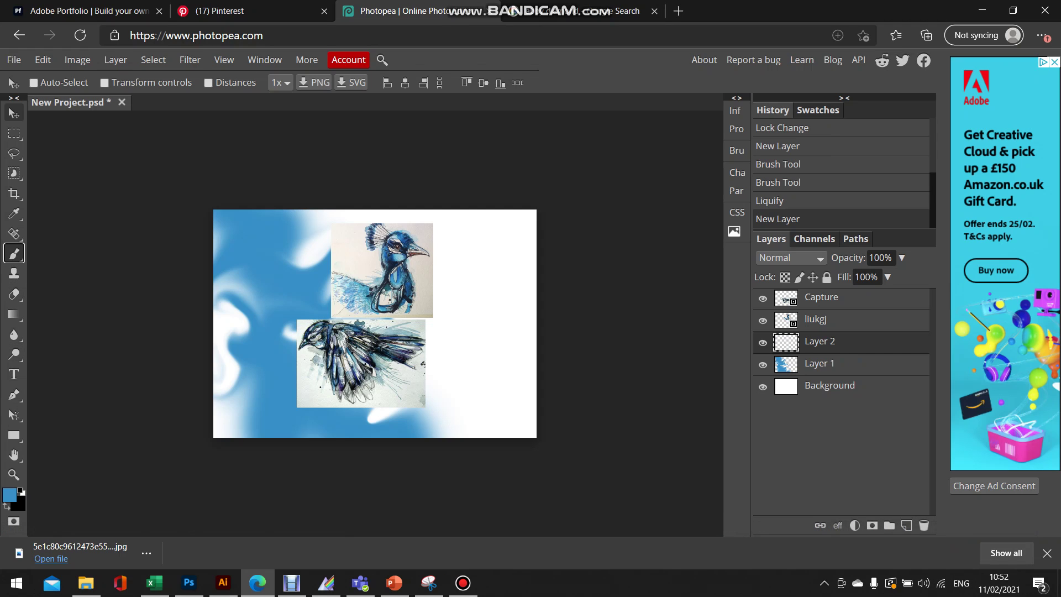
{"action": "left_click", "coordinate": [14, 253]}
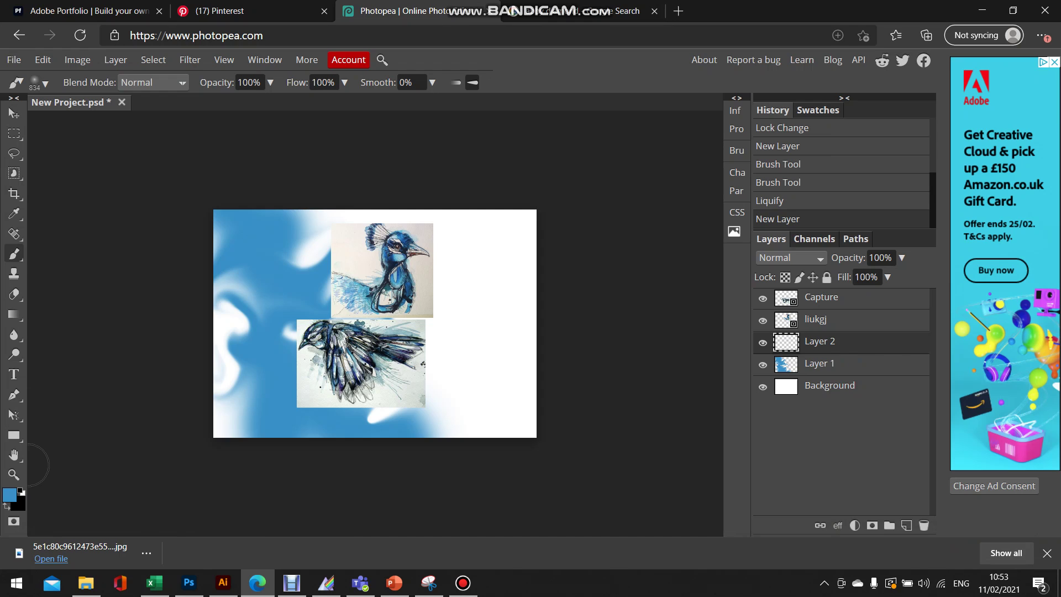
{"action": "left_click", "coordinate": [9, 495]}
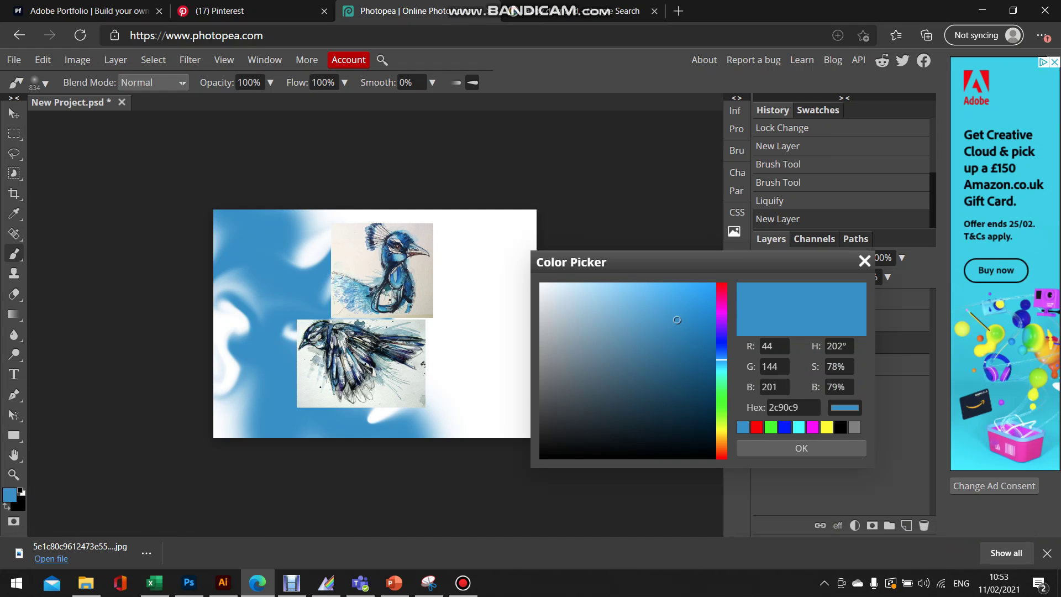
{"action": "left_click", "coordinate": [722, 355]}
{"action": "left_click", "coordinate": [659, 377]}
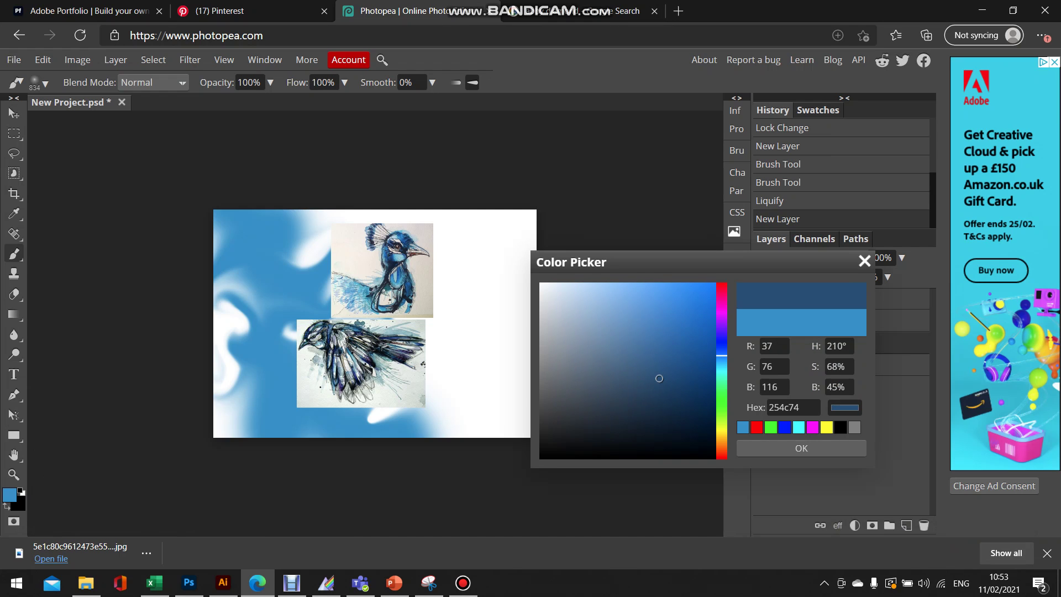
{"action": "left_click", "coordinate": [722, 362]}
{"action": "left_click", "coordinate": [596, 307]}
{"action": "left_click", "coordinate": [801, 448]}
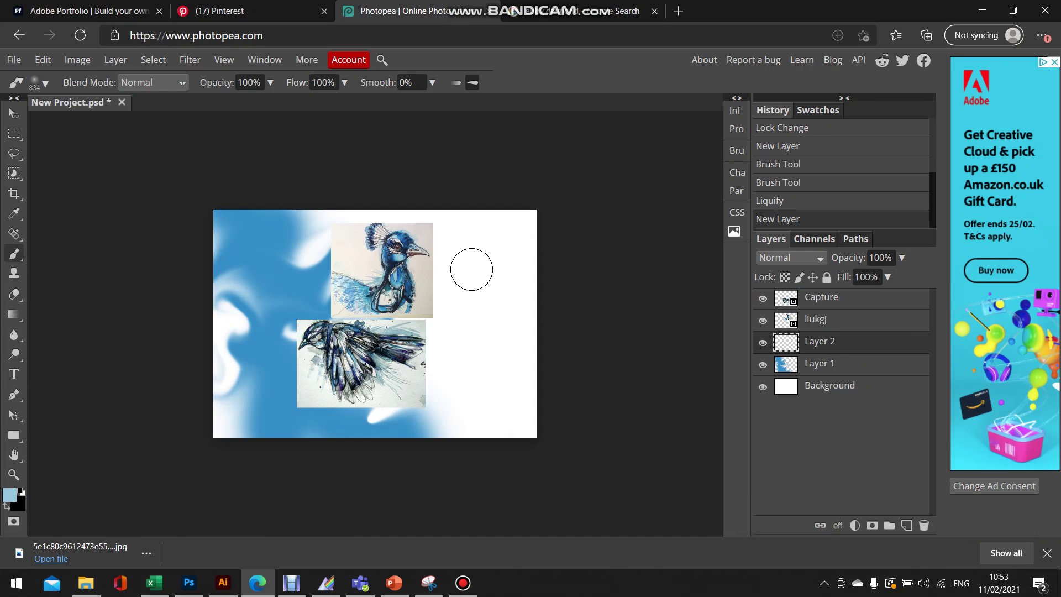
{"action": "mouse_move", "coordinate": [319, 232]}
{"action": "left_mouse_down"}
{"action": "mouse_move", "coordinate": [291, 238]}
{"action": "mouse_move", "coordinate": [251, 294]}
{"action": "mouse_move", "coordinate": [267, 317]}
{"action": "mouse_move", "coordinate": [320, 316]}
{"action": "mouse_move", "coordinate": [349, 346]}
{"action": "mouse_move", "coordinate": [285, 380]}
{"action": "mouse_move", "coordinate": [345, 407]}
{"action": "mouse_move", "coordinate": [245, 422]}
{"action": "mouse_move", "coordinate": [235, 451]}
{"action": "mouse_move", "coordinate": [264, 455]}
{"action": "mouse_move", "coordinate": [405, 396]}
{"action": "mouse_move", "coordinate": [464, 417]}
{"action": "mouse_move", "coordinate": [508, 374]}
{"action": "mouse_move", "coordinate": [486, 318]}
{"action": "left_mouse_up"}
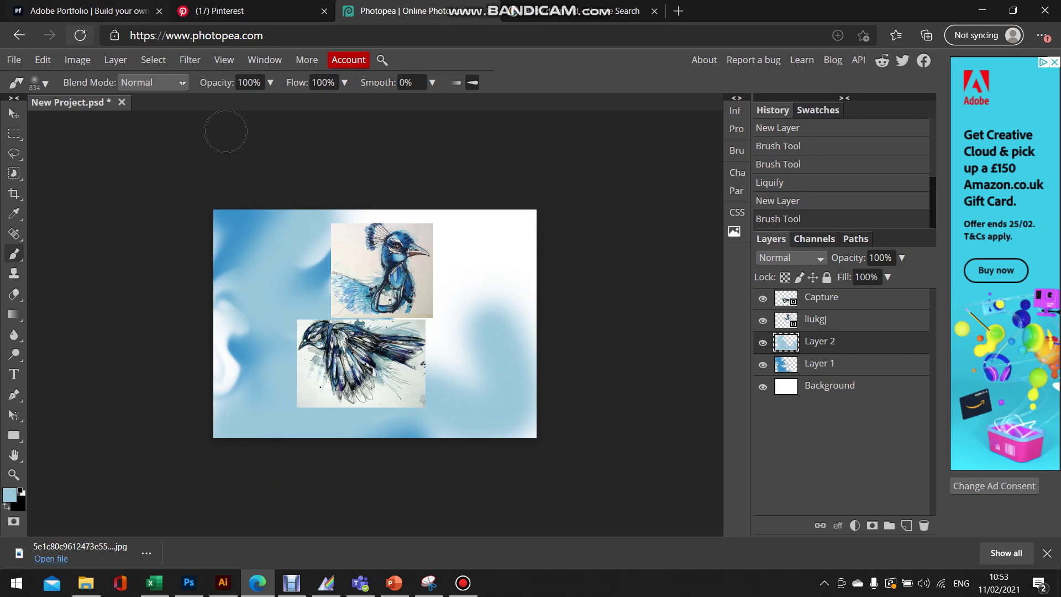
Liquify Layer 2's pale blue strokes into flowing swirls across the whole canvas, keeping brush size 477 and density 42, and apply the filter.
{"action": "left_click", "coordinate": [190, 60]}
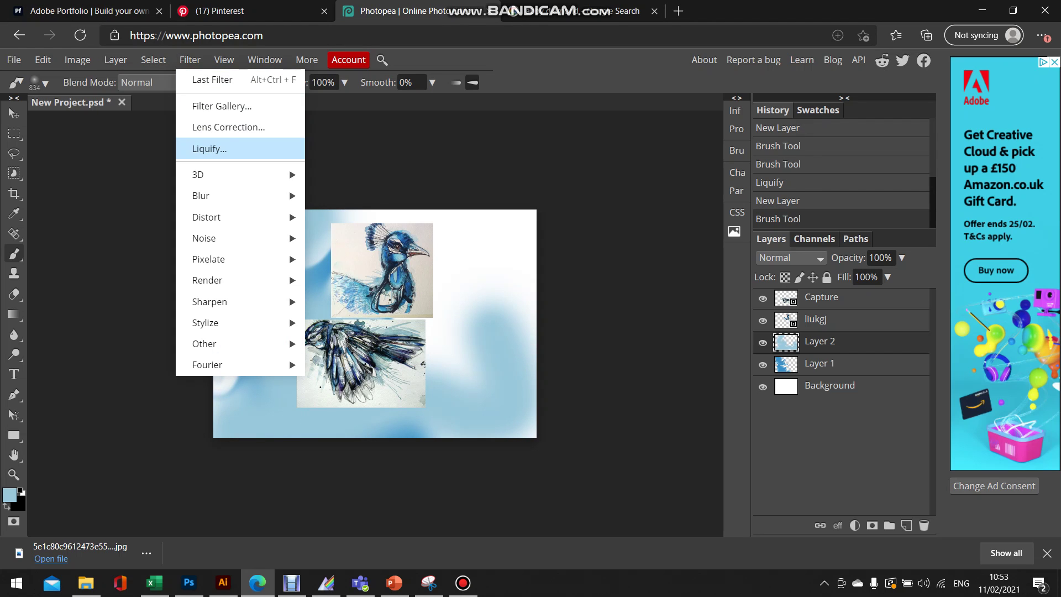
{"action": "left_click", "coordinate": [210, 148]}
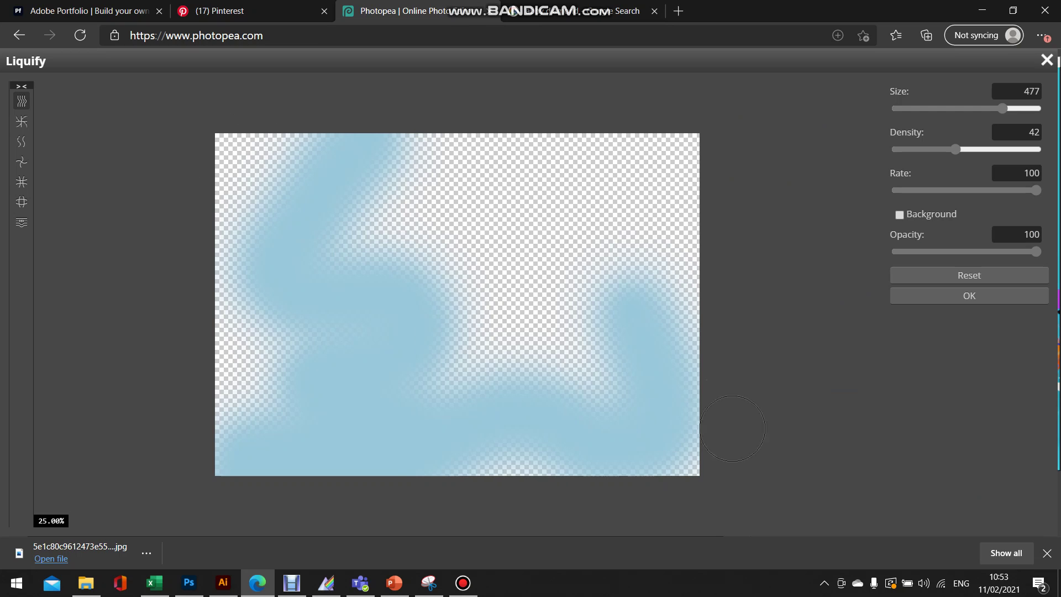
{"action": "mouse_move", "coordinate": [622, 441]}
{"action": "left_mouse_down"}
{"action": "mouse_move", "coordinate": [593, 445]}
{"action": "mouse_move", "coordinate": [530, 409]}
{"action": "mouse_move", "coordinate": [506, 320]}
{"action": "mouse_move", "coordinate": [465, 311]}
{"action": "mouse_move", "coordinate": [423, 321]}
{"action": "mouse_move", "coordinate": [407, 434]}
{"action": "left_mouse_up"}
{"action": "mouse_move", "coordinate": [295, 496]}
{"action": "left_mouse_down"}
{"action": "mouse_move", "coordinate": [344, 369]}
{"action": "mouse_move", "coordinate": [310, 410]}
{"action": "mouse_move", "coordinate": [241, 387]}
{"action": "mouse_move", "coordinate": [168, 321]}
{"action": "mouse_move", "coordinate": [150, 376]}
{"action": "mouse_move", "coordinate": [203, 443]}
{"action": "mouse_move", "coordinate": [337, 480]}
{"action": "mouse_move", "coordinate": [330, 526]}
{"action": "mouse_move", "coordinate": [330, 449]}
{"action": "mouse_move", "coordinate": [358, 504]}
{"action": "mouse_move", "coordinate": [332, 458]}
{"action": "mouse_move", "coordinate": [337, 331]}
{"action": "mouse_move", "coordinate": [278, 303]}
{"action": "mouse_move", "coordinate": [204, 362]}
{"action": "mouse_move", "coordinate": [254, 390]}
{"action": "mouse_move", "coordinate": [339, 387]}
{"action": "mouse_move", "coordinate": [369, 397]}
{"action": "mouse_move", "coordinate": [372, 449]}
{"action": "mouse_move", "coordinate": [331, 476]}
{"action": "mouse_move", "coordinate": [248, 428]}
{"action": "mouse_move", "coordinate": [232, 390]}
{"action": "mouse_move", "coordinate": [433, 214]}
{"action": "mouse_move", "coordinate": [358, 230]}
{"action": "mouse_move", "coordinate": [315, 289]}
{"action": "mouse_move", "coordinate": [271, 276]}
{"action": "mouse_move", "coordinate": [193, 197]}
{"action": "mouse_move", "coordinate": [234, 174]}
{"action": "mouse_move", "coordinate": [300, 226]}
{"action": "mouse_move", "coordinate": [345, 329]}
{"action": "mouse_move", "coordinate": [354, 381]}
{"action": "mouse_move", "coordinate": [393, 377]}
{"action": "mouse_move", "coordinate": [395, 324]}
{"action": "mouse_move", "coordinate": [374, 265]}
{"action": "mouse_move", "coordinate": [337, 233]}
{"action": "mouse_move", "coordinate": [335, 206]}
{"action": "mouse_move", "coordinate": [360, 192]}
{"action": "mouse_move", "coordinate": [420, 189]}
{"action": "mouse_move", "coordinate": [471, 235]}
{"action": "mouse_move", "coordinate": [498, 236]}
{"action": "mouse_move", "coordinate": [546, 203]}
{"action": "mouse_move", "coordinate": [565, 347]}
{"action": "mouse_move", "coordinate": [595, 379]}
{"action": "mouse_move", "coordinate": [635, 383]}
{"action": "mouse_move", "coordinate": [655, 346]}
{"action": "mouse_move", "coordinate": [626, 301]}
{"action": "mouse_move", "coordinate": [546, 311]}
{"action": "mouse_move", "coordinate": [537, 336]}
{"action": "mouse_move", "coordinate": [551, 361]}
{"action": "mouse_move", "coordinate": [654, 432]}
{"action": "mouse_move", "coordinate": [656, 470]}
{"action": "mouse_move", "coordinate": [547, 485]}
{"action": "mouse_move", "coordinate": [507, 459]}
{"action": "mouse_move", "coordinate": [503, 422]}
{"action": "mouse_move", "coordinate": [561, 402]}
{"action": "mouse_move", "coordinate": [637, 408]}
{"action": "mouse_move", "coordinate": [687, 430]}
{"action": "mouse_move", "coordinate": [694, 360]}
{"action": "mouse_move", "coordinate": [654, 115]}
{"action": "left_mouse_up"}
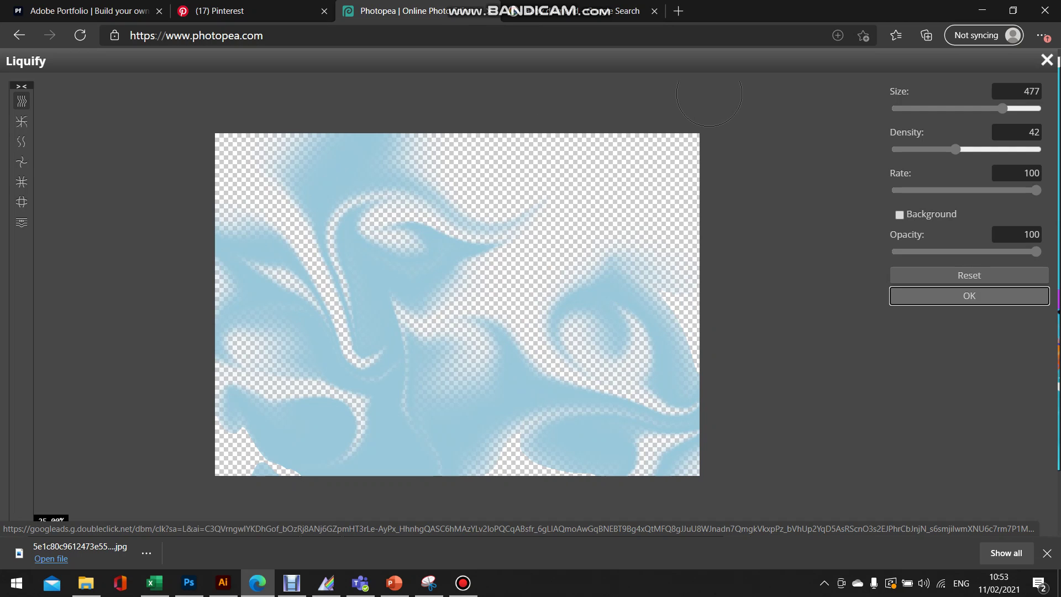
{"action": "left_click", "coordinate": [970, 296]}
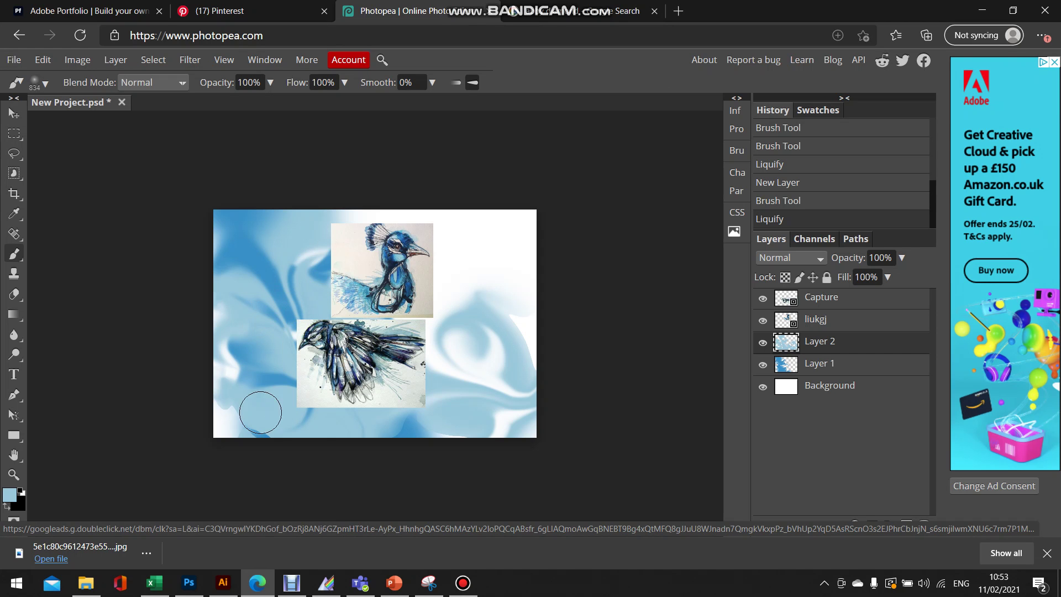
{"action": "left_click", "coordinate": [14, 112]}
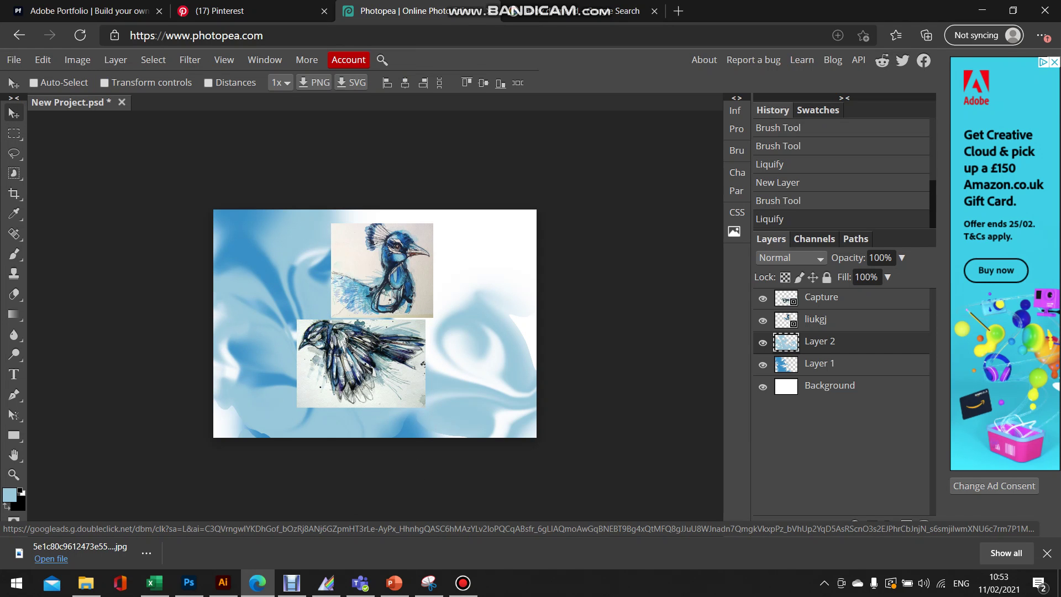
{"action": "left_click_drag", "start_coordinate": [480, 354], "coordinate": [480, 354]}
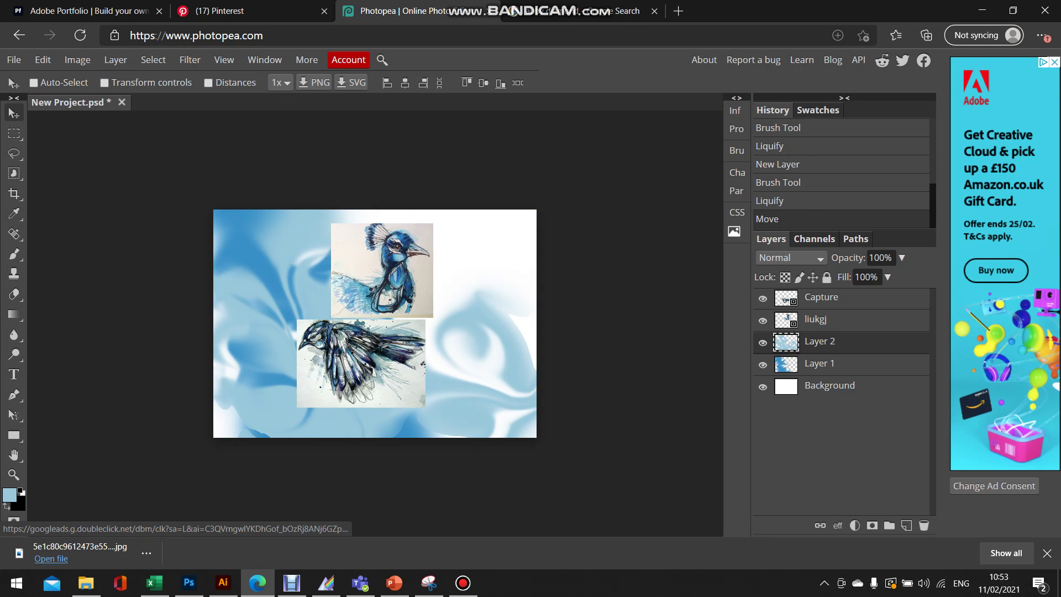